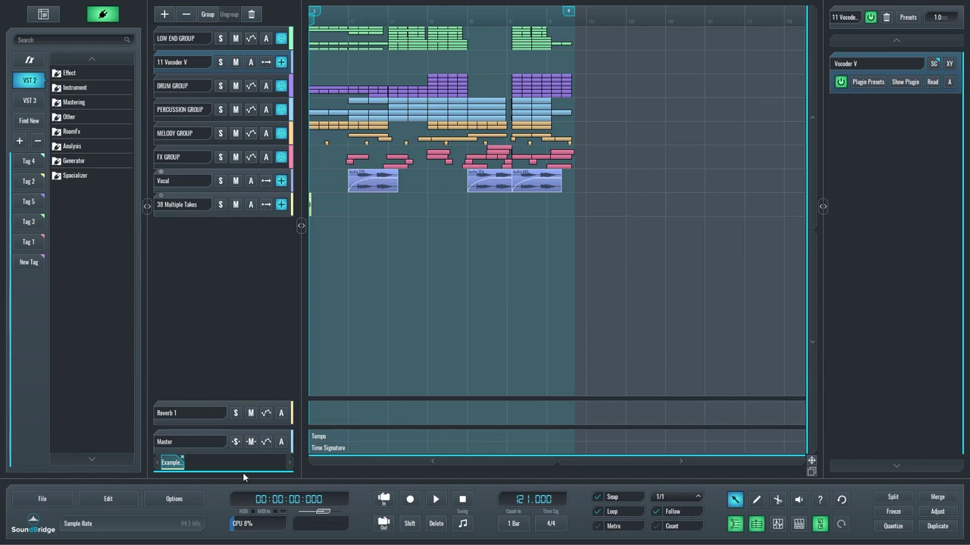
Step: Open the recent 'missing' project and list its unfound 001(b) and 001(c) Drum Beat 142bpm.wav files
left_click(52, 498)
mouse_move(103, 480)
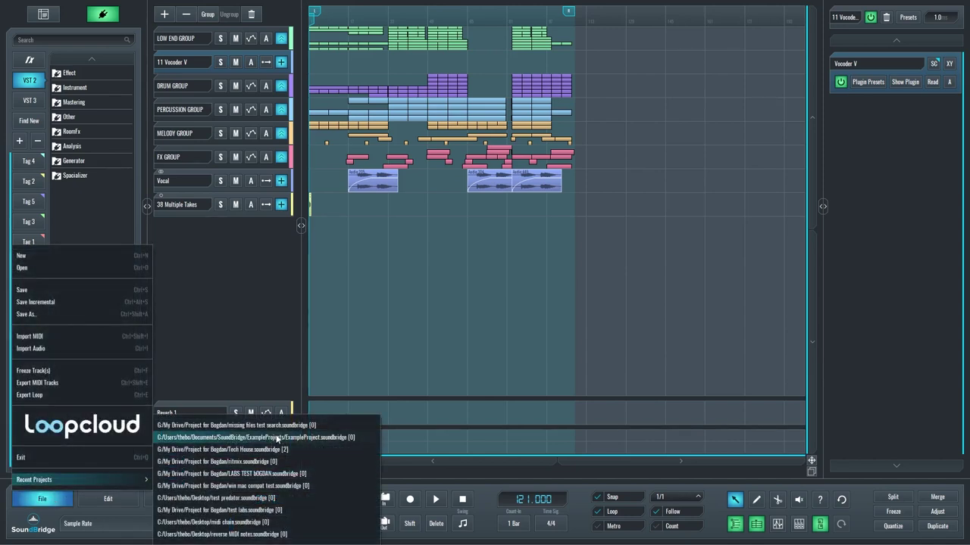
left_click(227, 437)
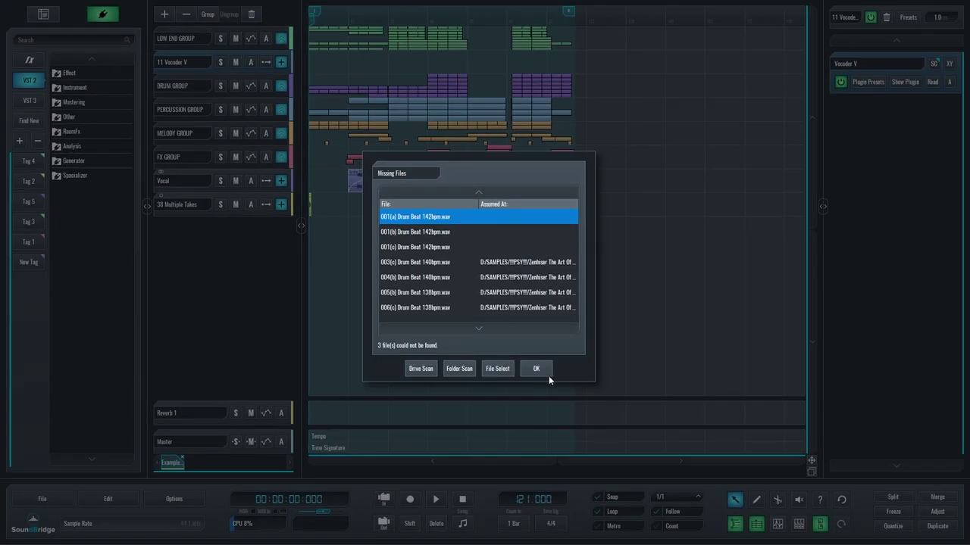
left_click(536, 369)
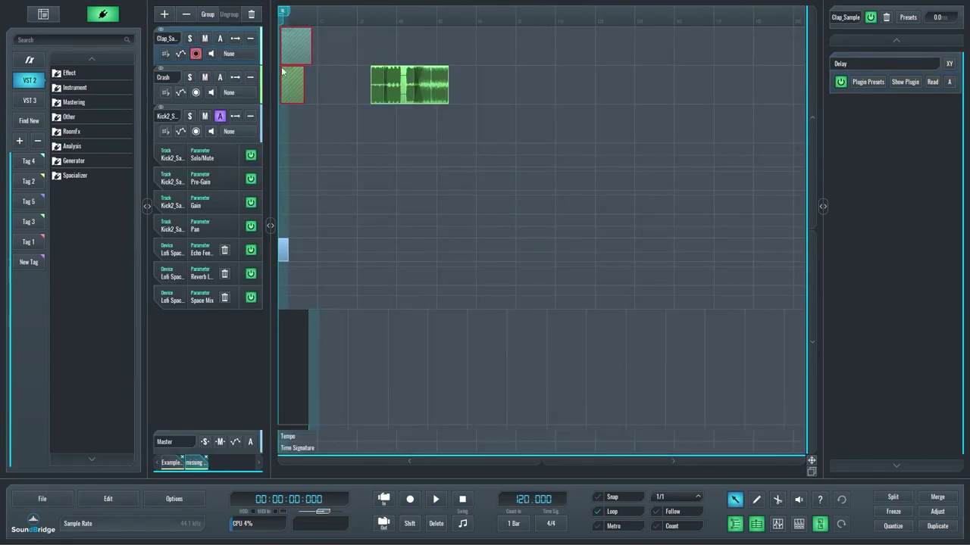
scroll(282, 72, "up", 5)
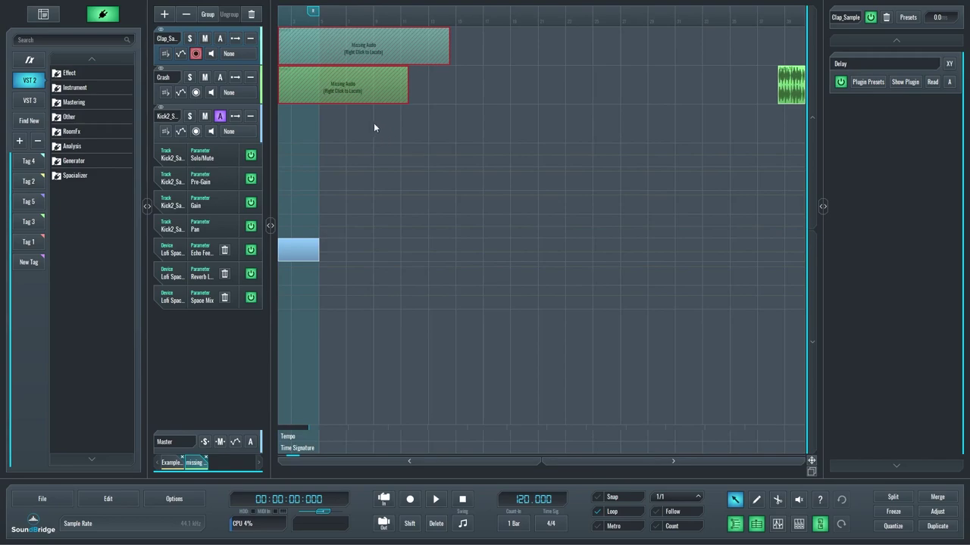
right_click(352, 91)
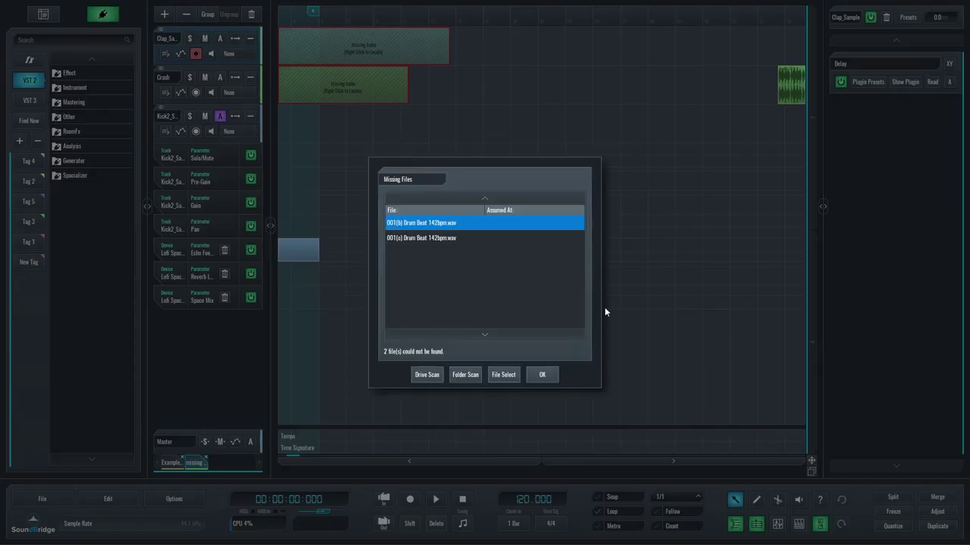
Step: Dismiss the missing-files list and consolidate Audio 304 and Audio 449 into one Vocal 461 clip
left_click(542, 375)
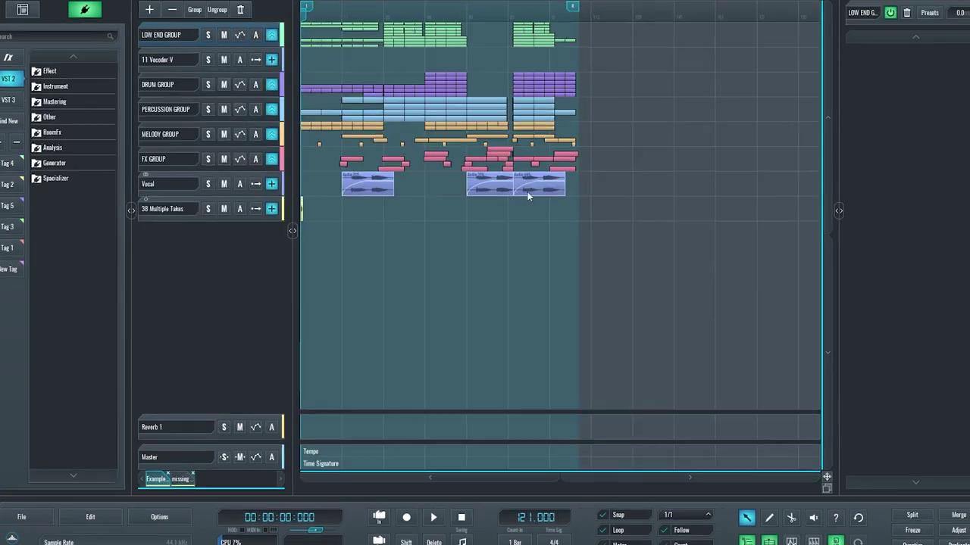
mouse_move(541, 187)
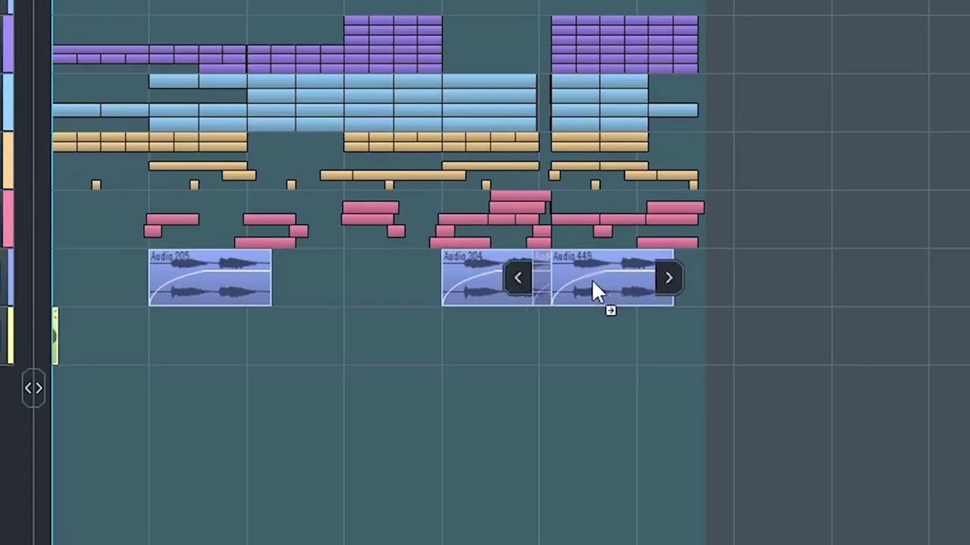
left_click(595, 290)
mouse_move(606, 347)
left_mouse_down()
mouse_move(510, 303)
mouse_move(457, 301)
left_mouse_up()
key("ctrl+j")
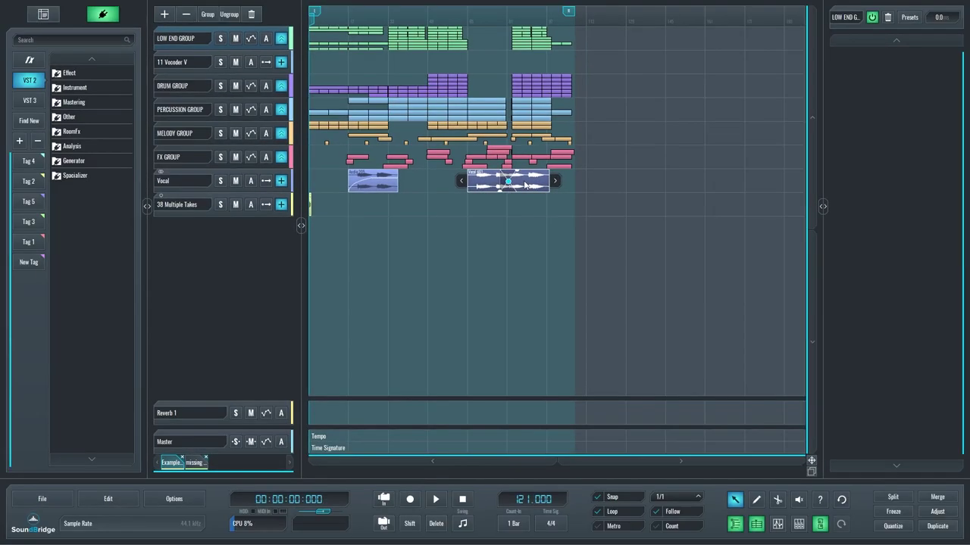
Step: Shorten the Vocal 461 crossfade, make it a steeper S-curve, and shift it slightly later
double_click(524, 184)
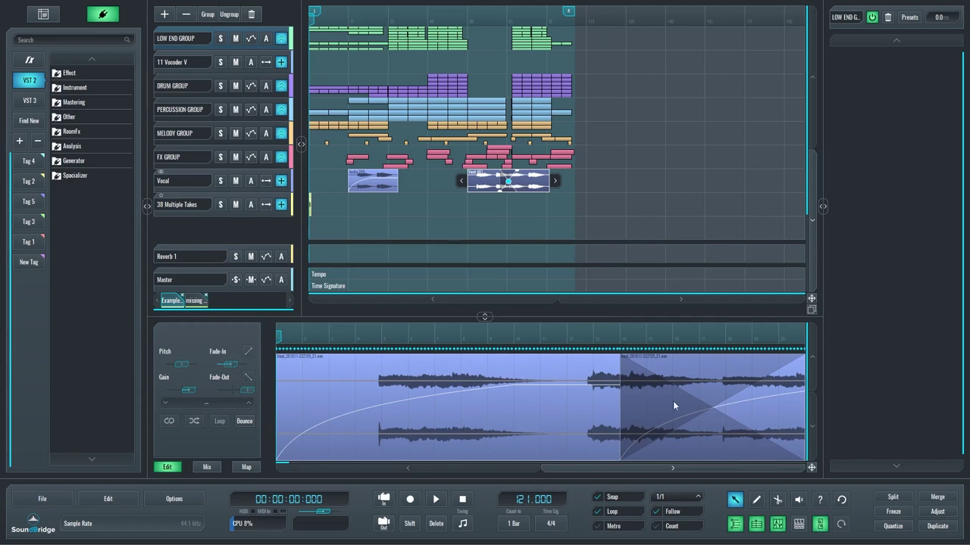
scroll(670, 401, "down", 2)
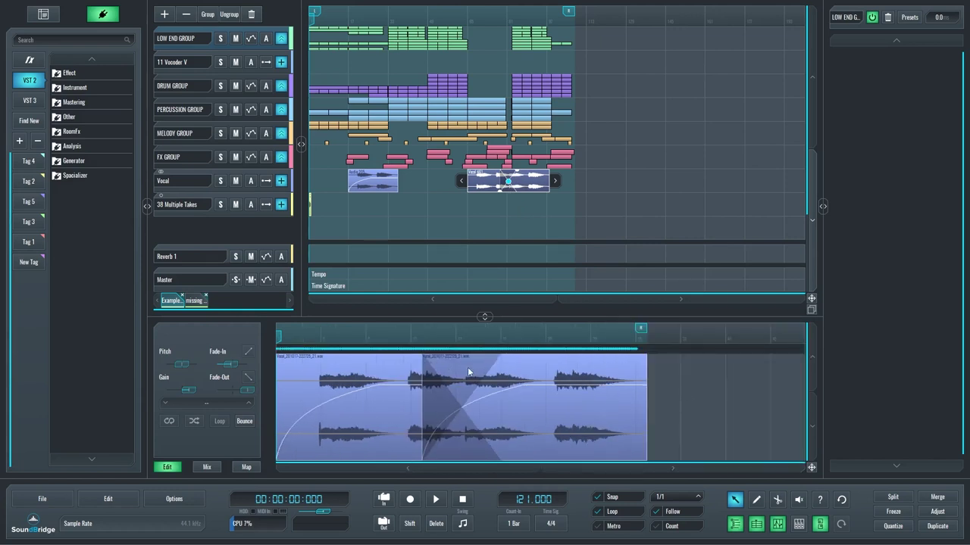
mouse_move(499, 355)
left_mouse_down()
mouse_move(455, 356)
mouse_move(500, 355)
left_mouse_up()
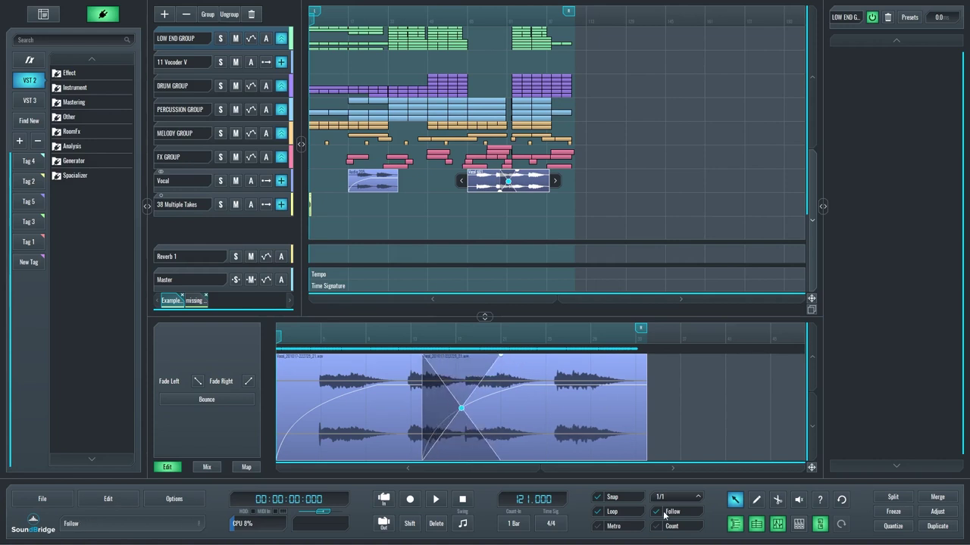
mouse_move(460, 409)
left_mouse_down()
mouse_move(447, 370)
mouse_move(456, 430)
mouse_move(447, 401)
mouse_move(442, 413)
mouse_move(469, 400)
left_mouse_up()
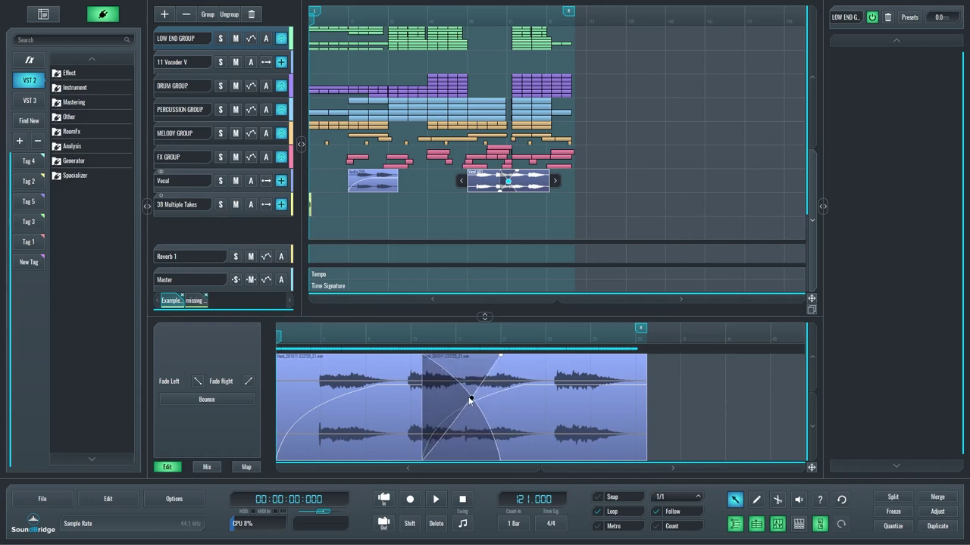
left_click(249, 383)
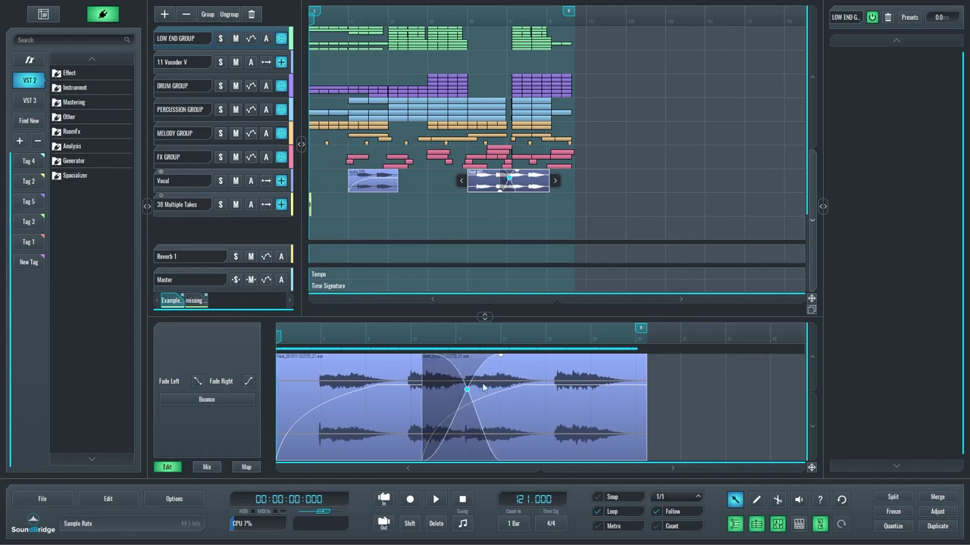
left_click_drag(470, 391, 462, 418)
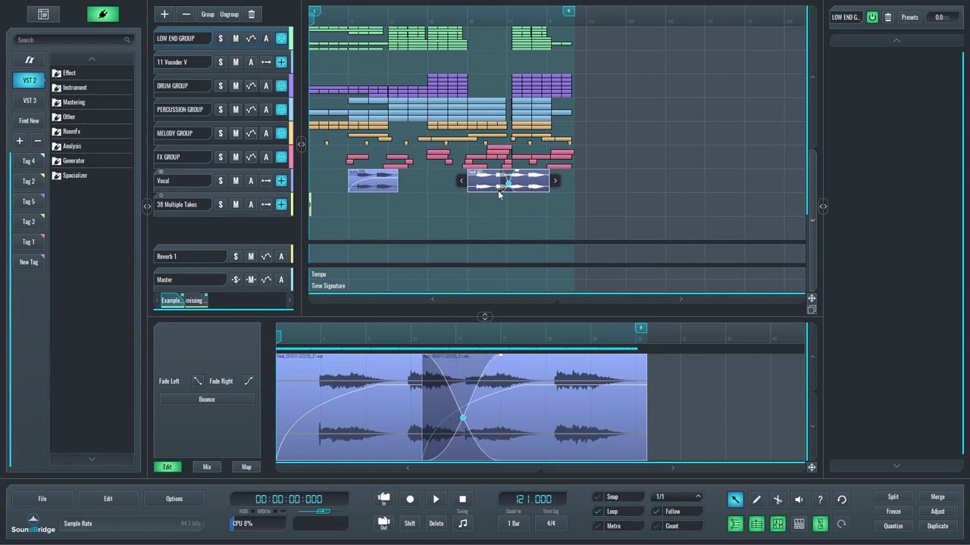
mouse_move(498, 191)
left_mouse_down()
mouse_move(518, 175)
mouse_move(509, 189)
mouse_move(509, 181)
left_mouse_up()
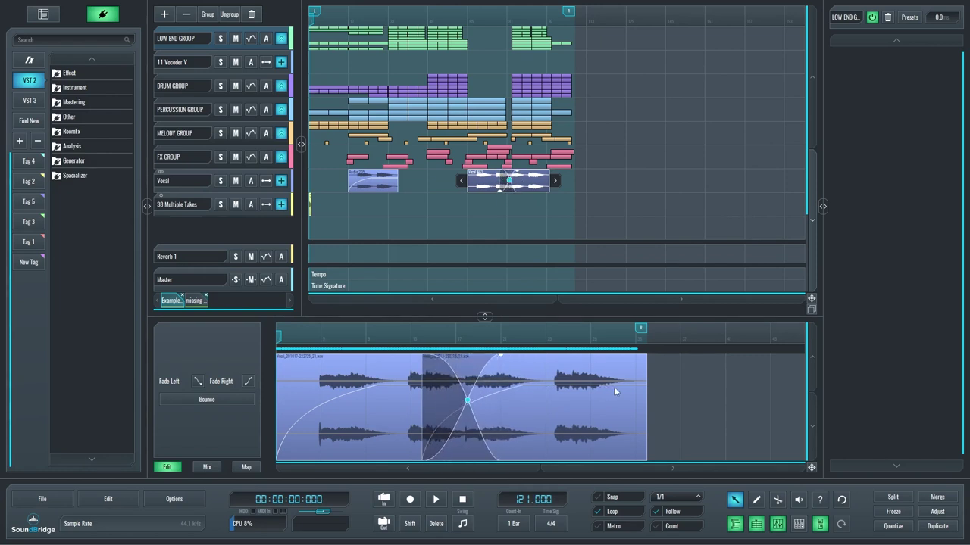
Step: Move the second vocal part clear of the first, duplicate it, and paste another copy further along
scroll(628, 394, "down", 3)
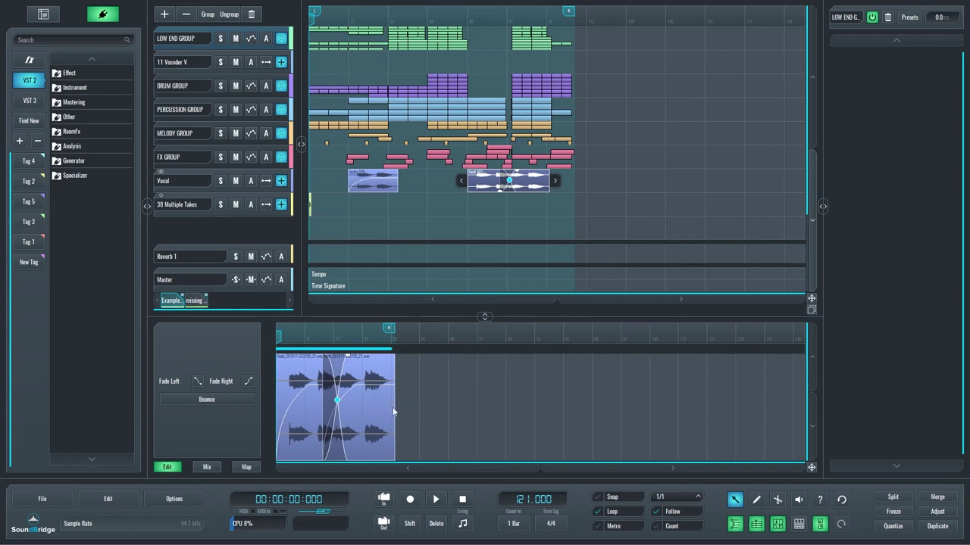
left_click(364, 411)
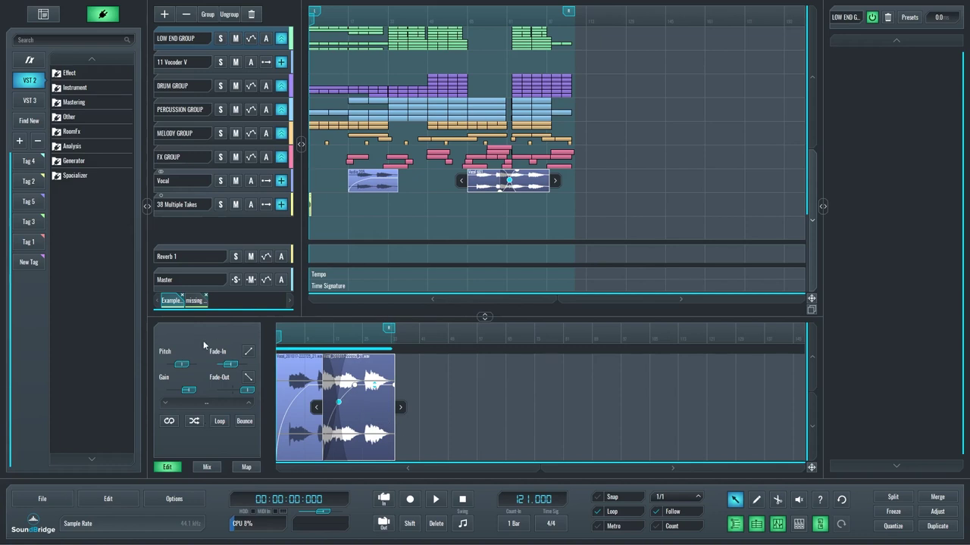
left_click_drag(356, 412, 456, 414)
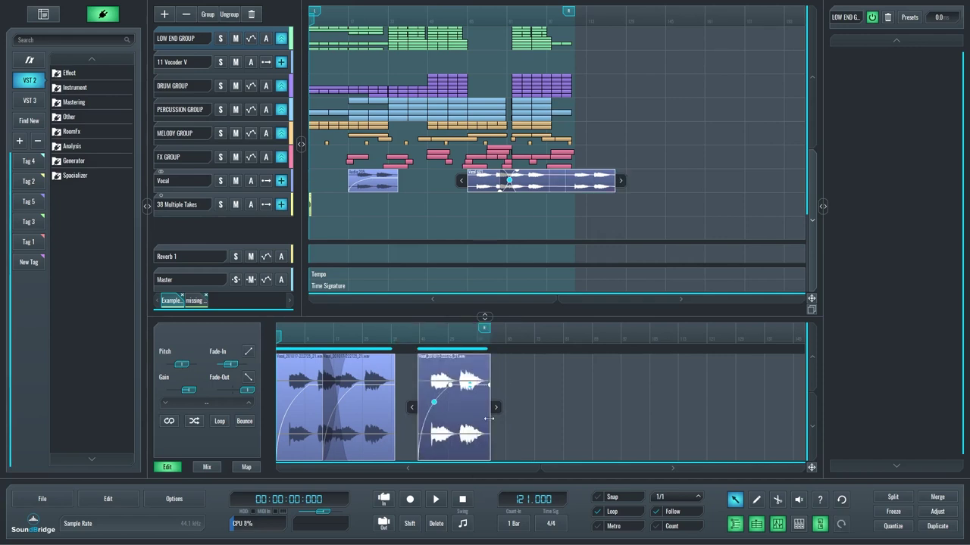
key("ctrl+d")
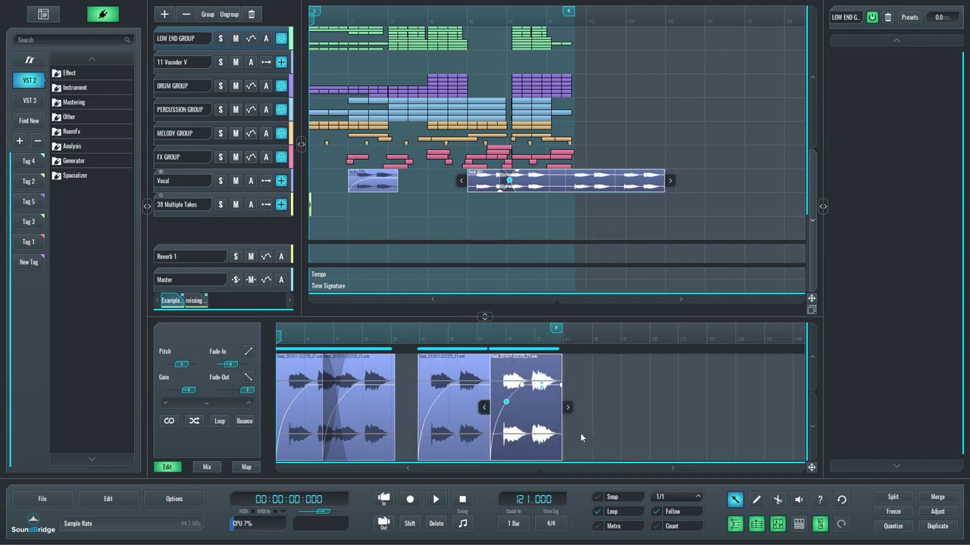
key("End")
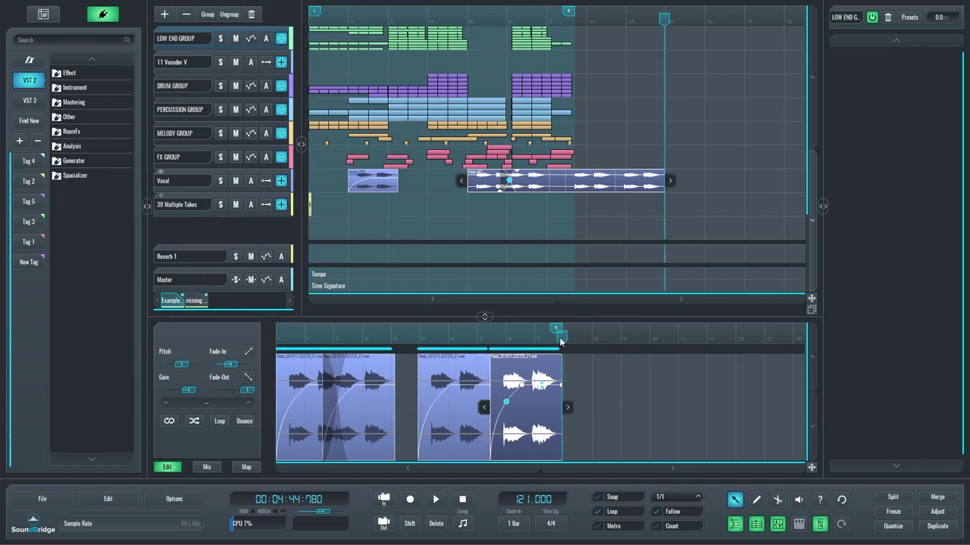
left_click(631, 360)
key("ctrl+v")
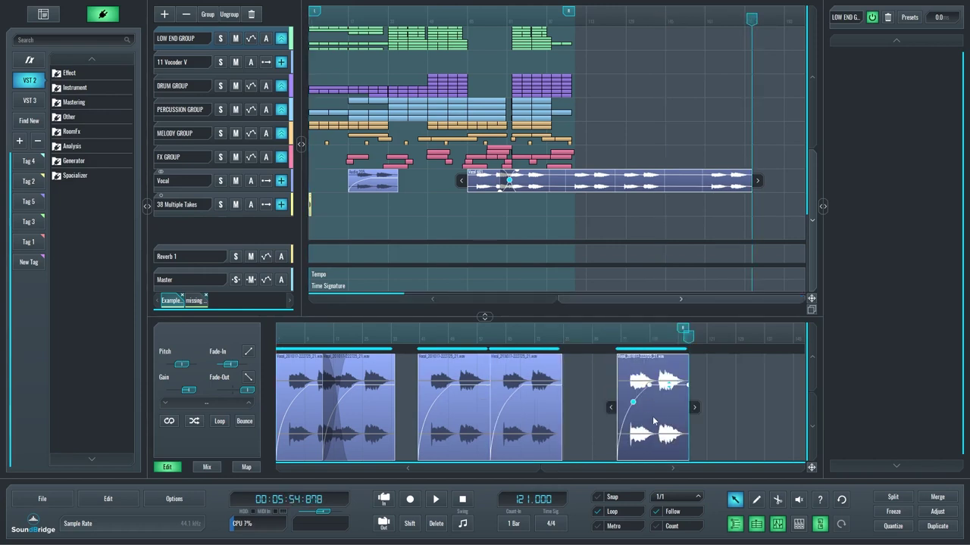
Step: Select the 38 Multiple Takes clip and delete take 4 from its takes list
scroll(310, 220, "up", 5)
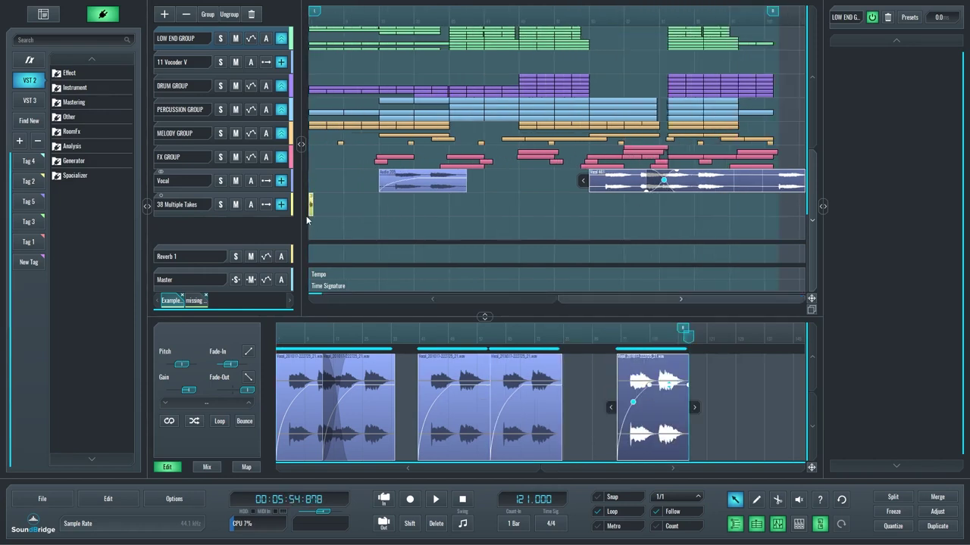
scroll(311, 220, "up", 3)
left_click(322, 226)
left_click(351, 215)
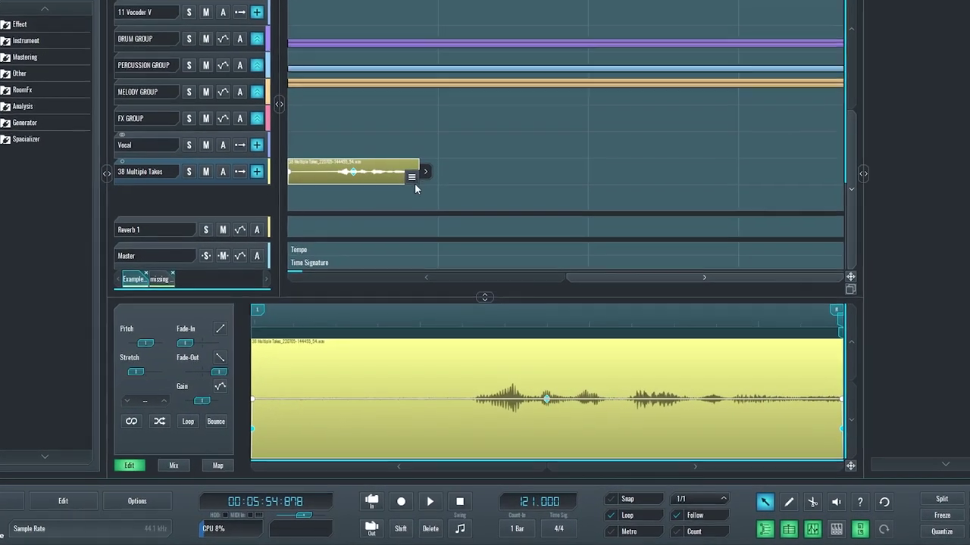
left_click(418, 208)
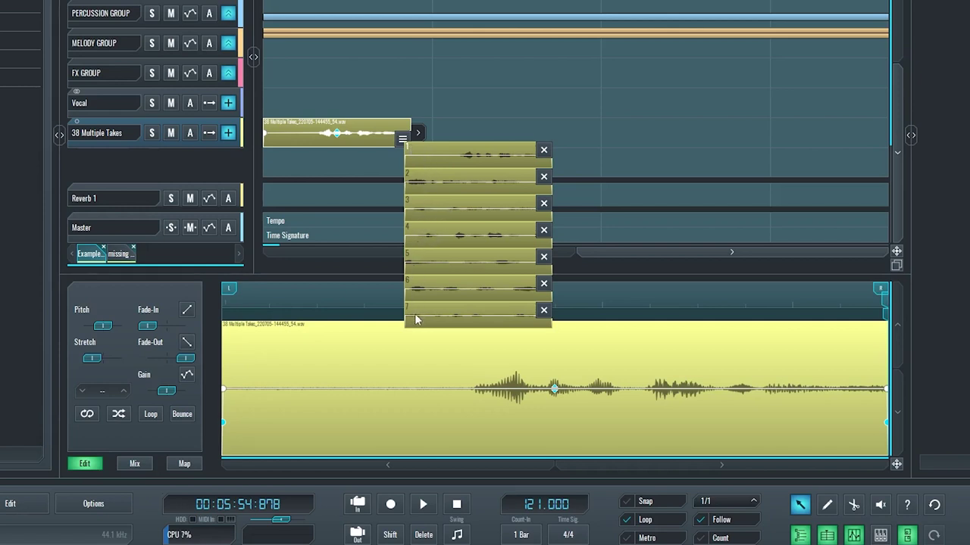
left_click(543, 230)
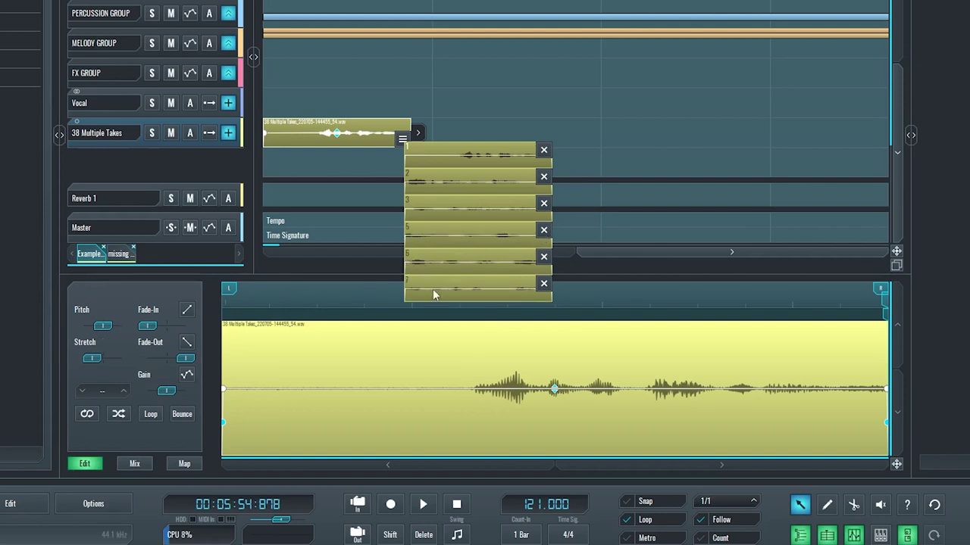
left_click(104, 331)
Step: Raise the clip's pitch, add a fade-in and fade-out, set gain to -4.00, and choose take 3
left_click_drag(104, 331, 94, 361)
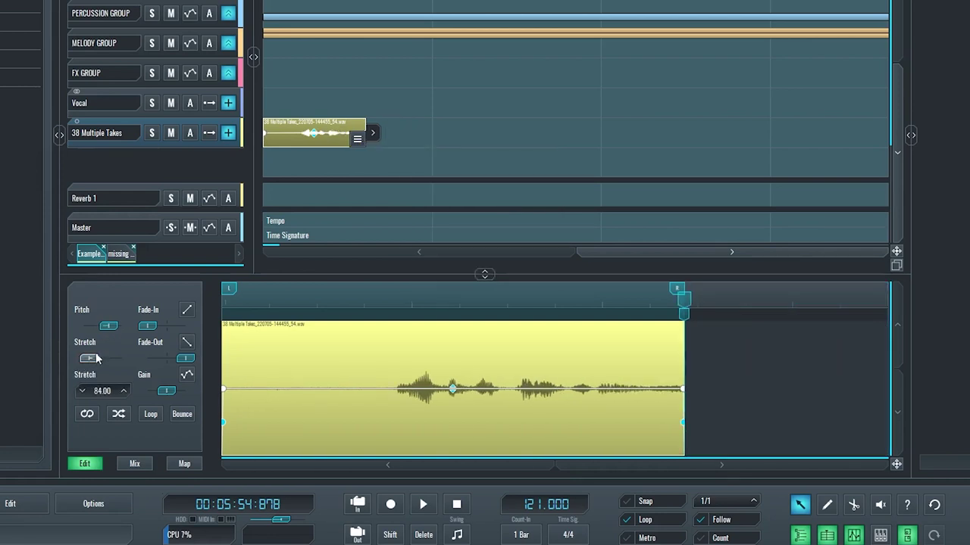
left_click_drag(149, 327, 156, 325)
left_click_drag(185, 359, 180, 358)
left_click_drag(166, 390, 158, 392)
left_click(357, 140)
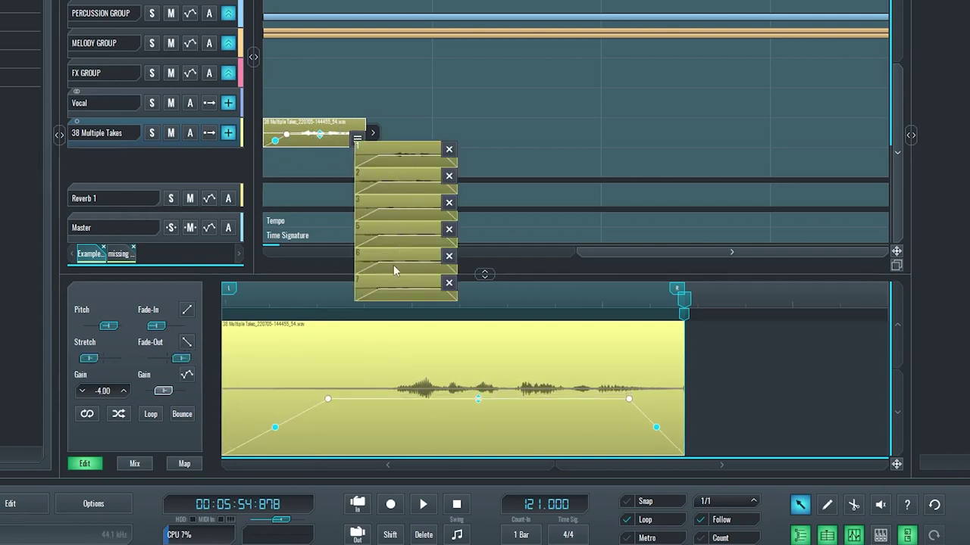
left_click(394, 238)
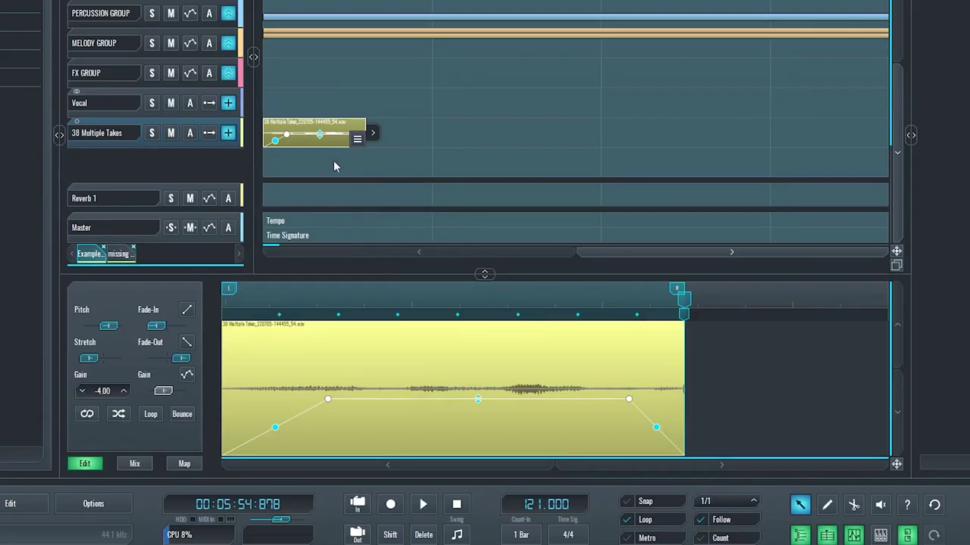
left_click(359, 139)
left_click(414, 196)
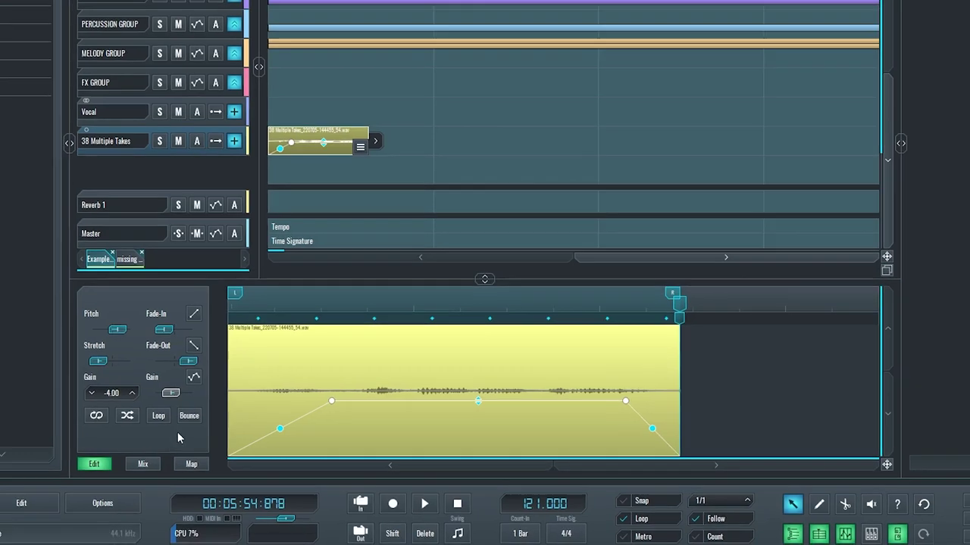
Step: Reselect the 38 Multiple Takes clip, zoom out, and open the Audio 205 vocal clip in the editor
left_click(438, 199)
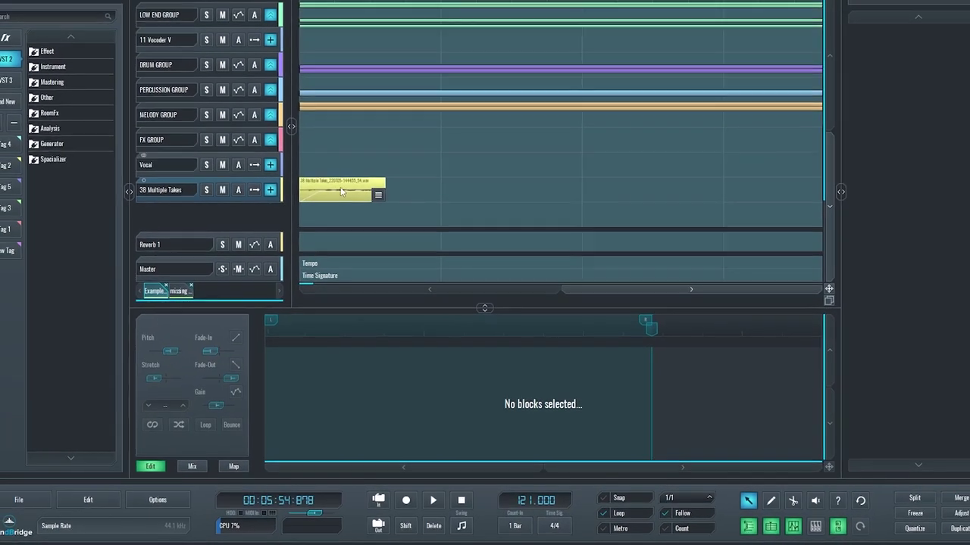
left_click(348, 211)
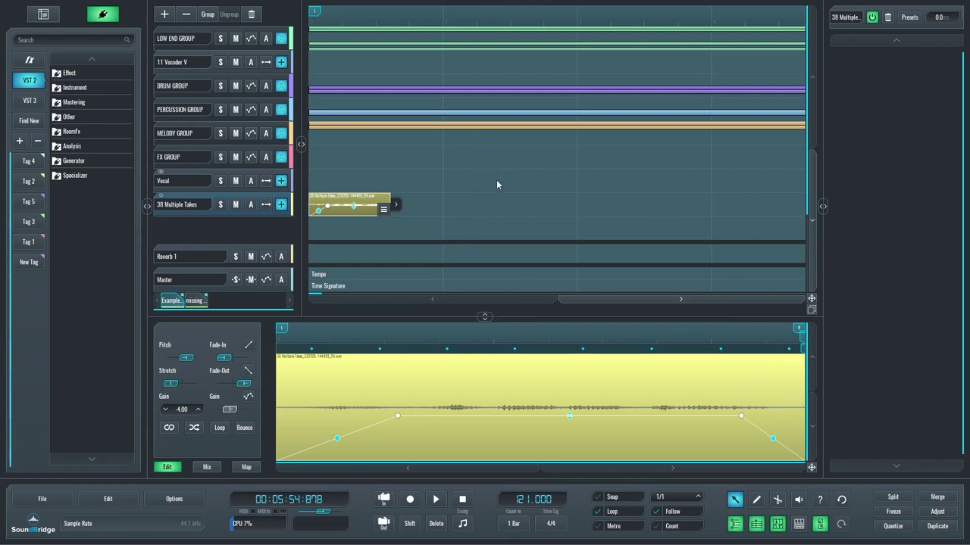
scroll(497, 180, "down", 5)
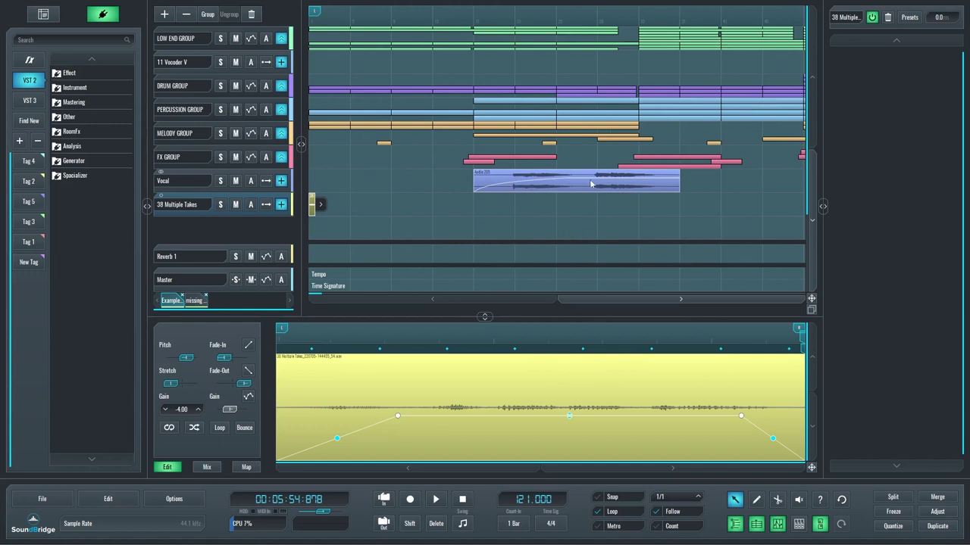
left_click(590, 185)
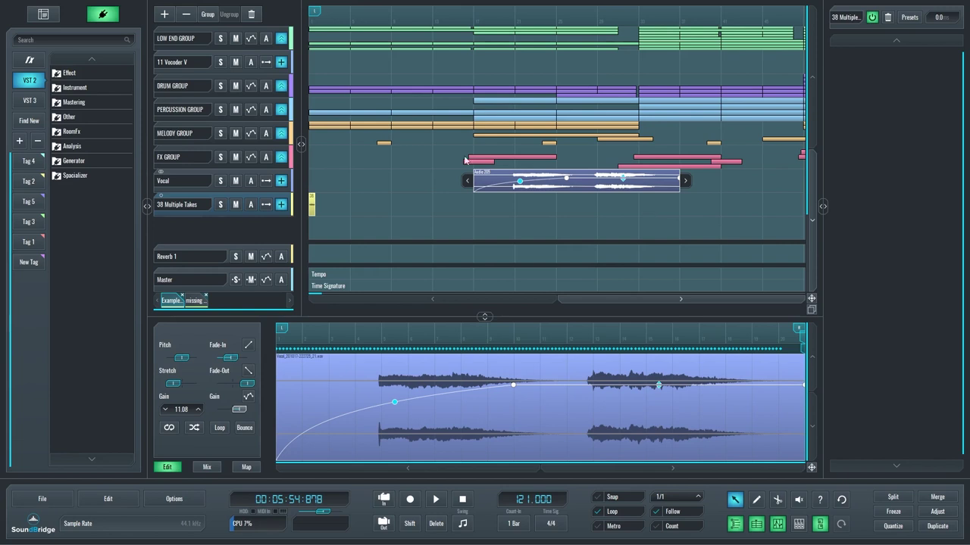
Step: Expand PERCUSSION GROUP and DRUM GROUP and scroll through their Hi Hat and Drum Loop tracks
left_click(281, 109)
left_click(281, 85)
scroll(660, 162, "down", 3)
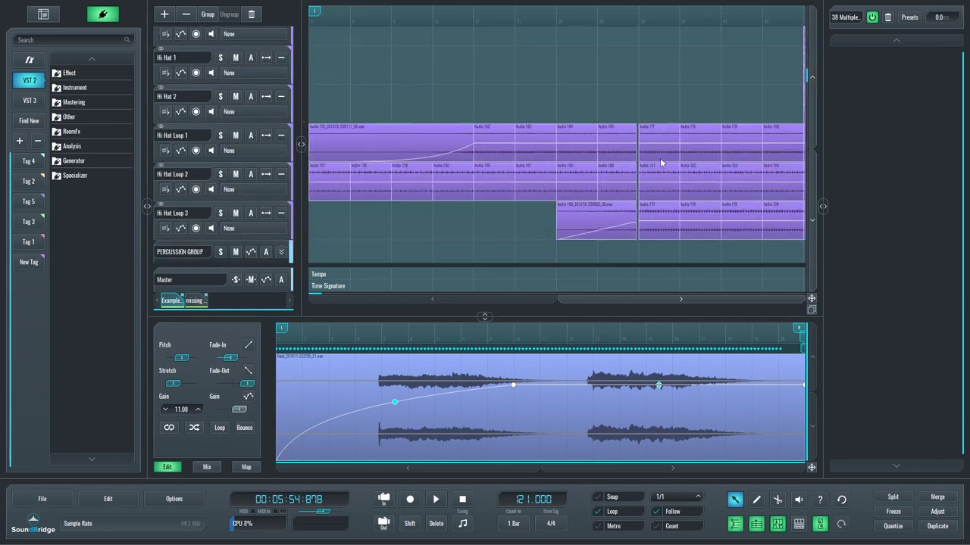
scroll(659, 157, "down", 3)
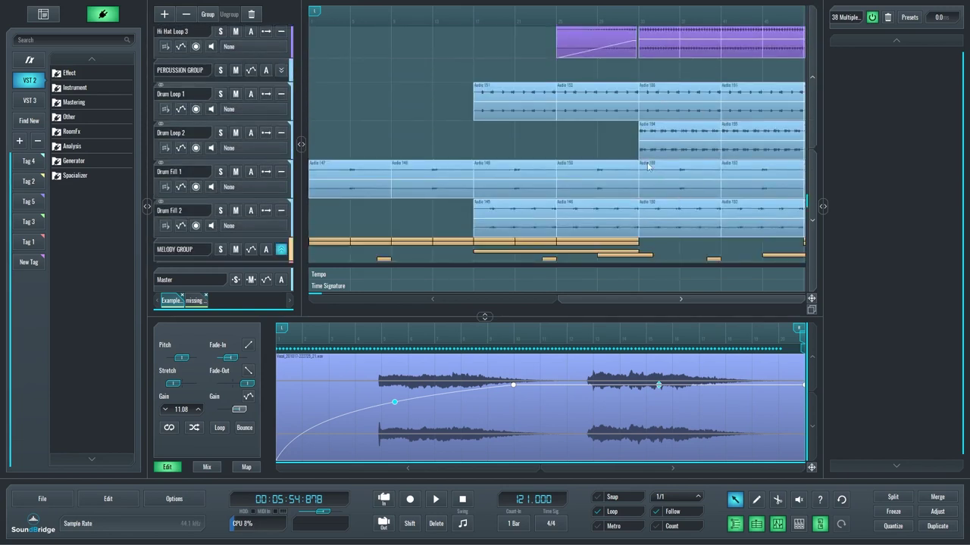
scroll(670, 138, "up", 5)
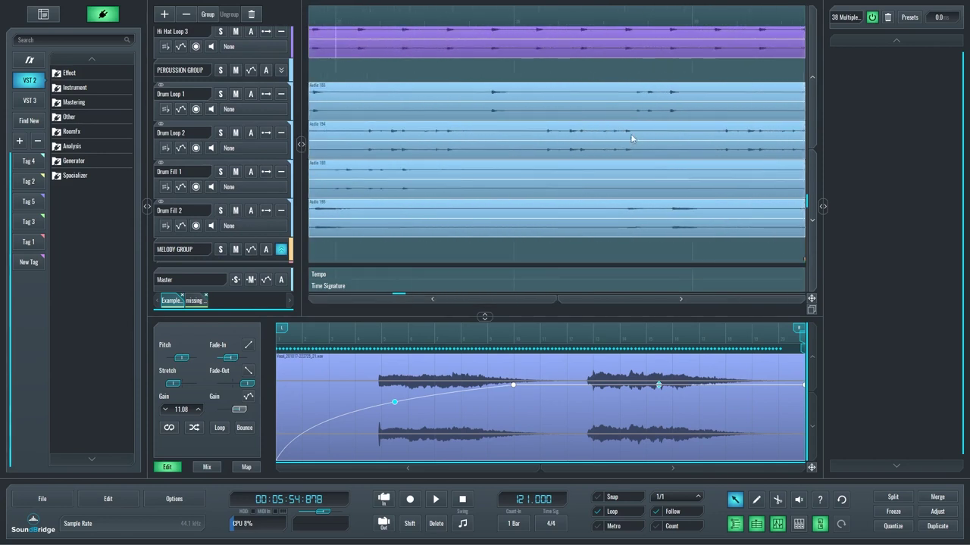
scroll(598, 137, "down", 5)
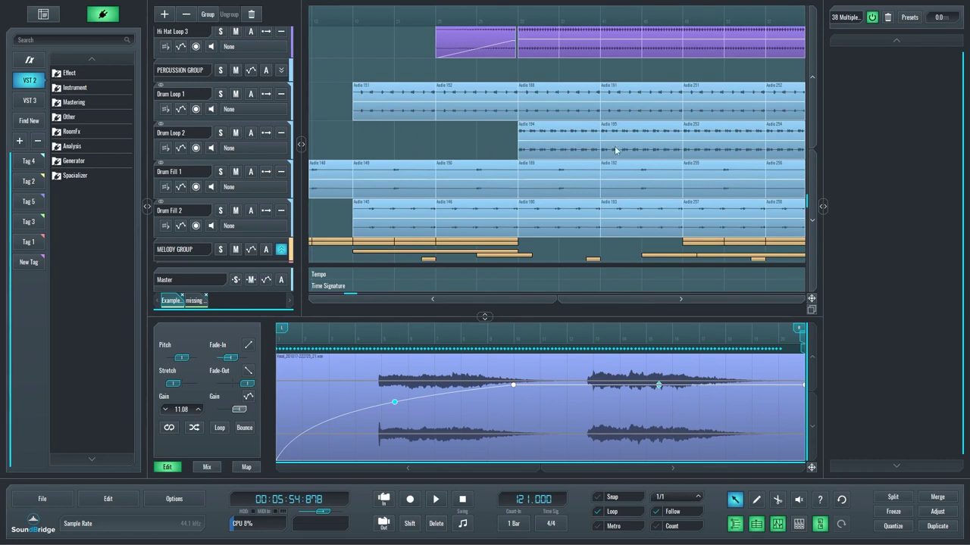
scroll(643, 160, "up", 3)
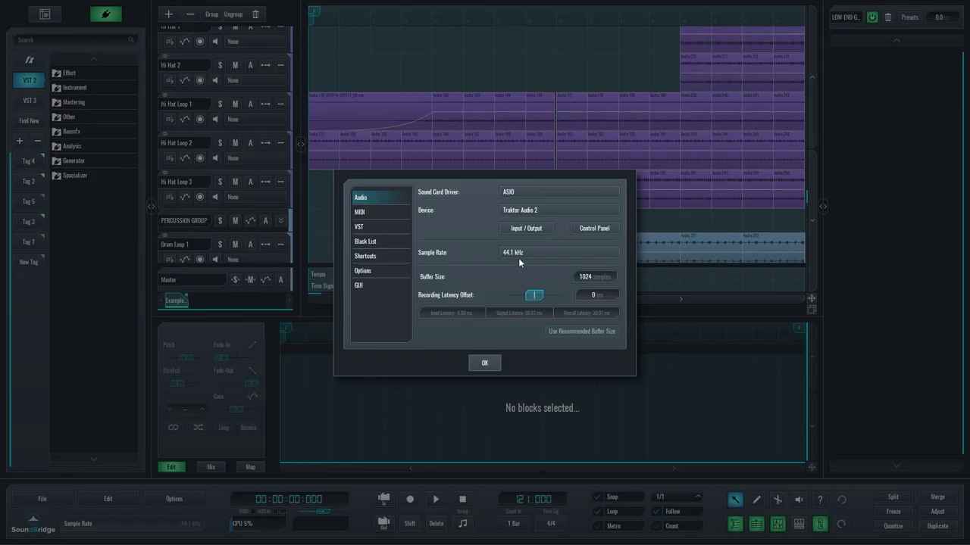
Step: Change the sample rate to 48 kHz, then after the mismatch warning reset it to 44.1 kHz
left_click(518, 258)
left_click(456, 255)
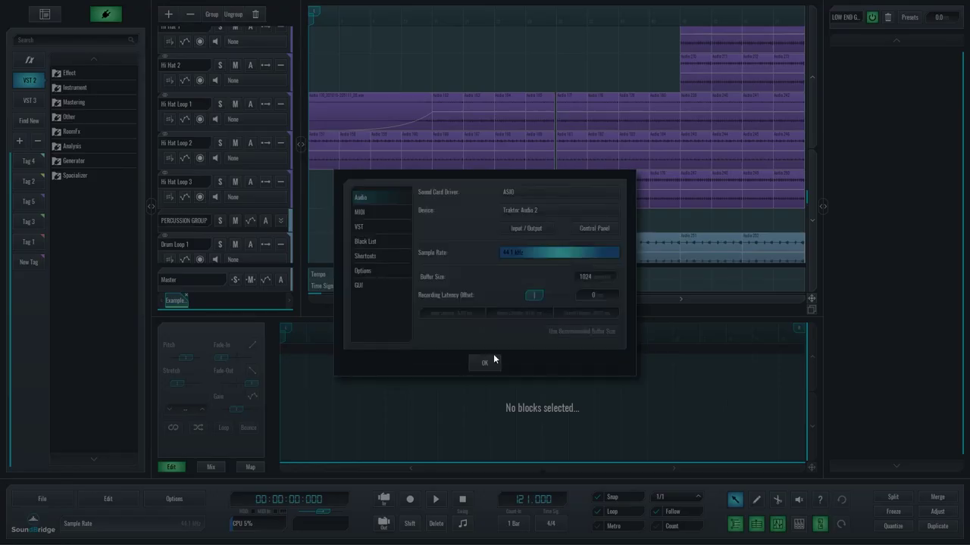
left_click(487, 363)
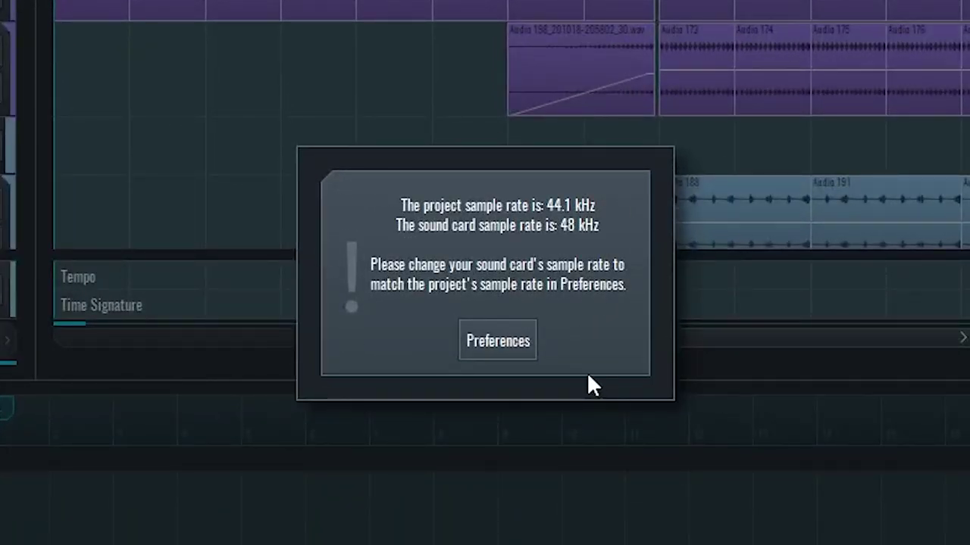
left_click(497, 341)
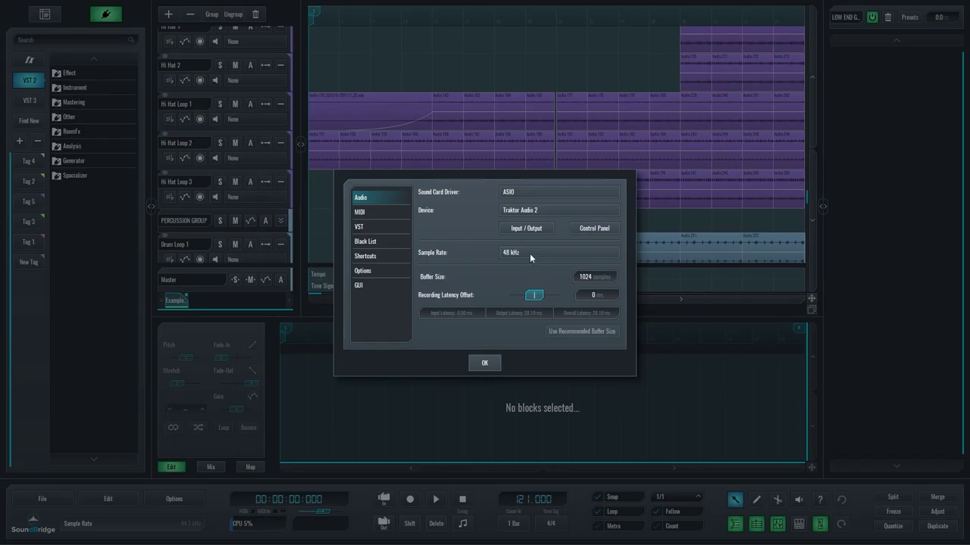
left_click(530, 257)
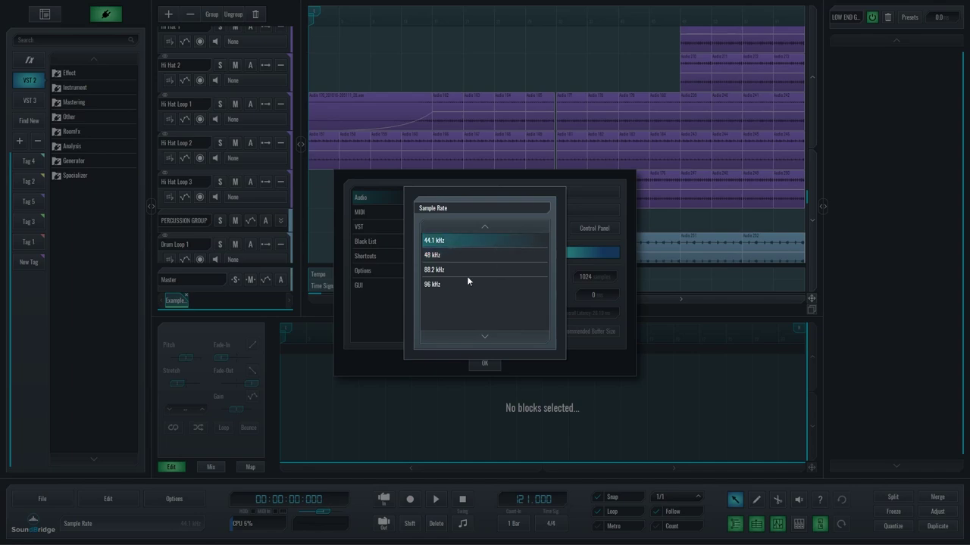
left_click(456, 240)
left_click(484, 363)
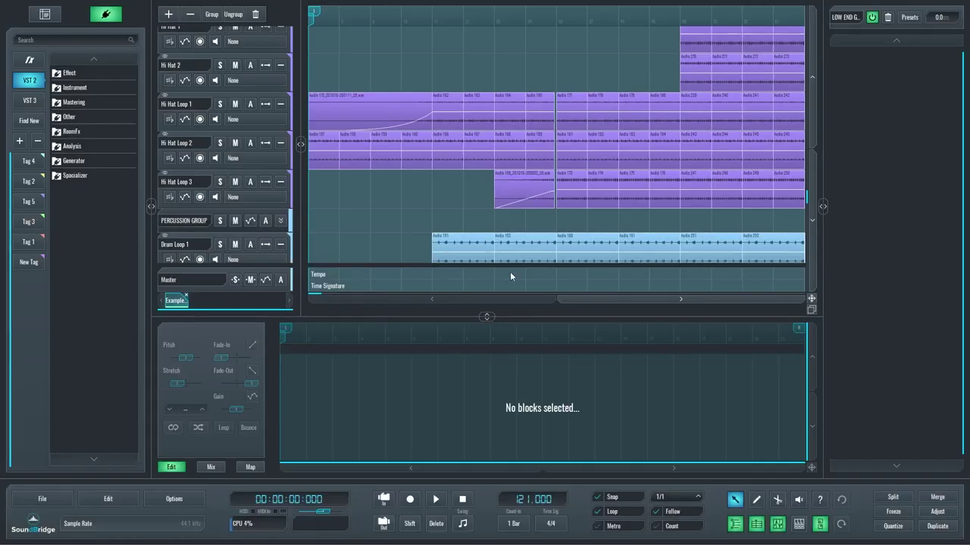
Step: Select vocal clips Audio 205, 304 and 449 together and drag in a shared fade-in
left_click_drag(811, 310, 273, 264)
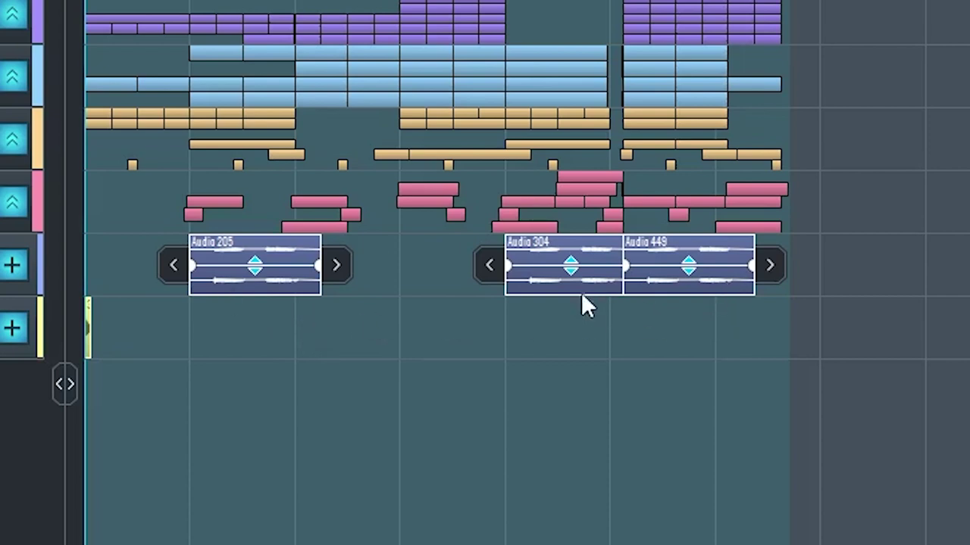
mouse_move(513, 267)
left_mouse_down()
mouse_move(553, 268)
mouse_move(506, 265)
left_mouse_up()
mouse_move(574, 264)
left_mouse_down()
mouse_move(576, 285)
mouse_move(574, 265)
left_mouse_up()
left_click_drag(513, 278, 539, 289)
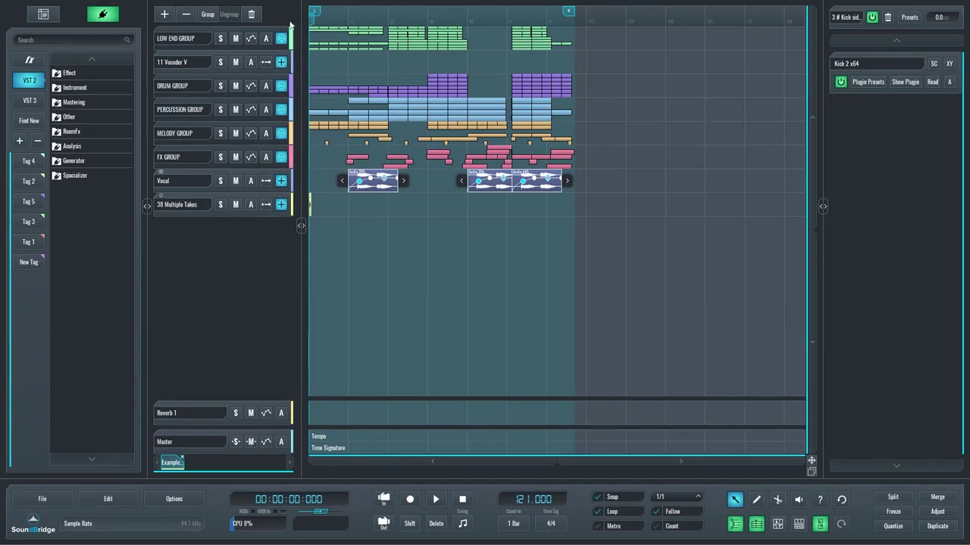
Step: Expand LOW END GROUP and set LFOTool's MIDI source on Sub Bassline - Export to 3 # Kick sidechain
left_click(282, 39)
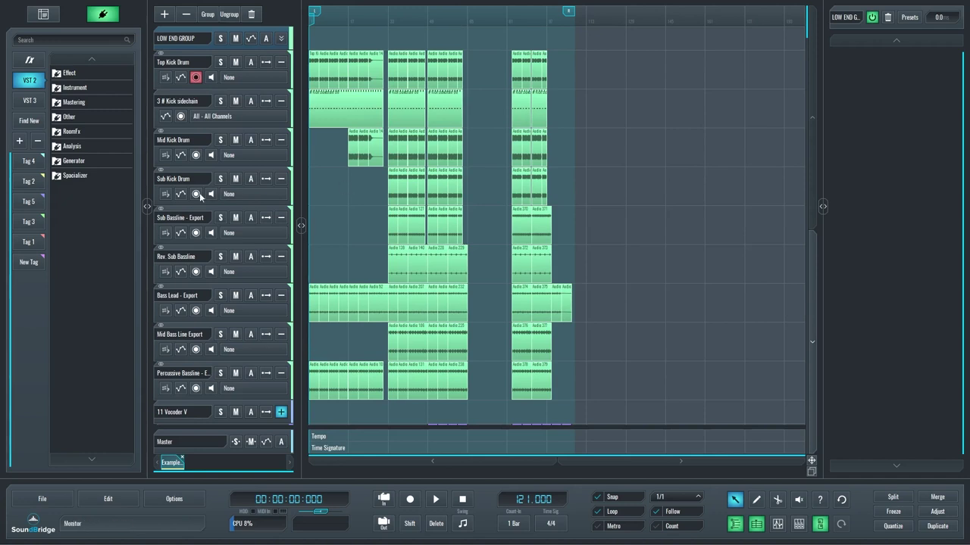
left_click(186, 222)
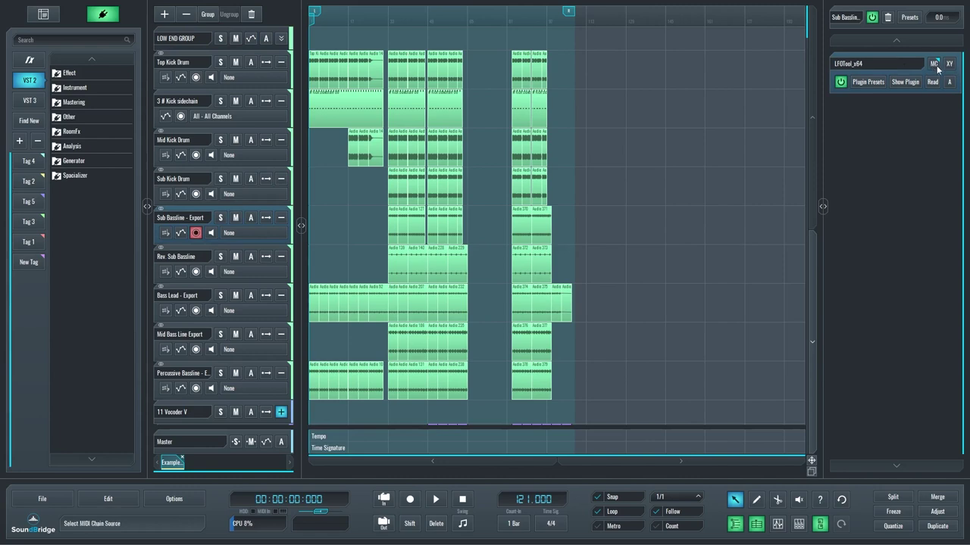
left_click(904, 81)
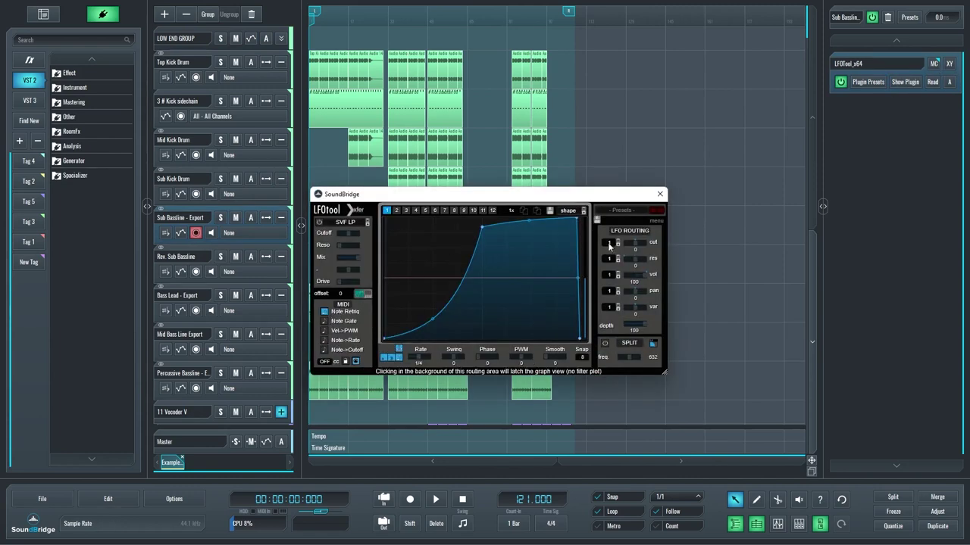
left_click(661, 195)
left_click(933, 64)
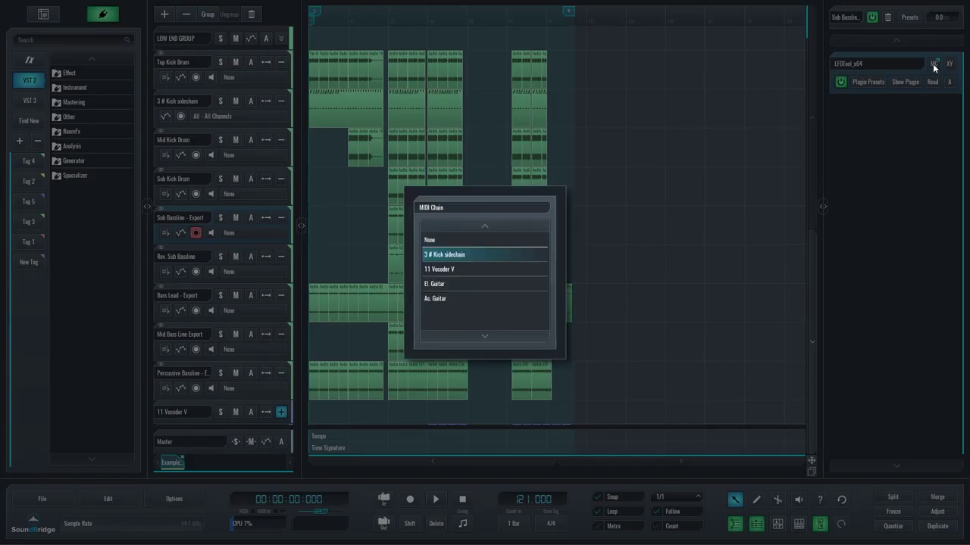
left_click(493, 256)
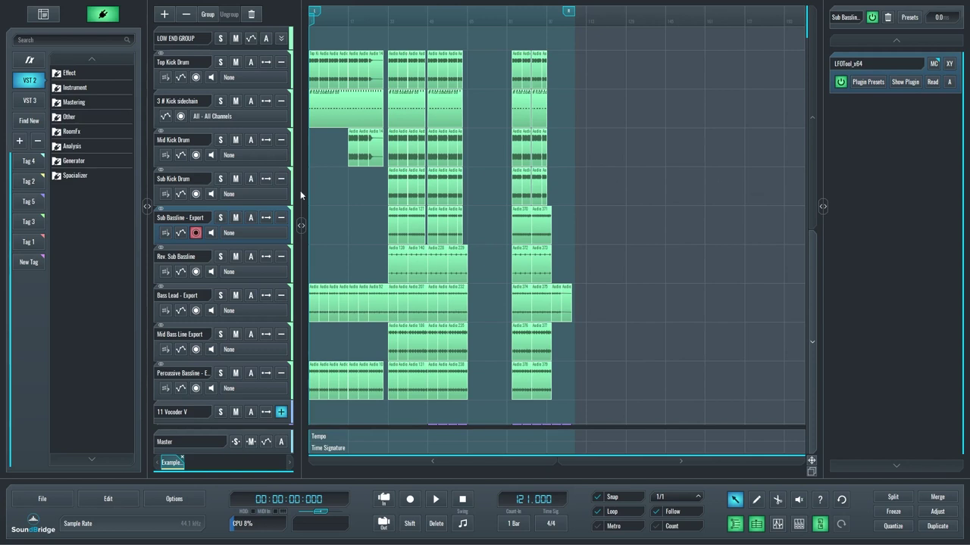
Step: Check the Rev. Sub Bassline track's LFOTool, then view the Bass Lead - Export track's Filter Unit and LFOTool inserts
left_click(179, 256)
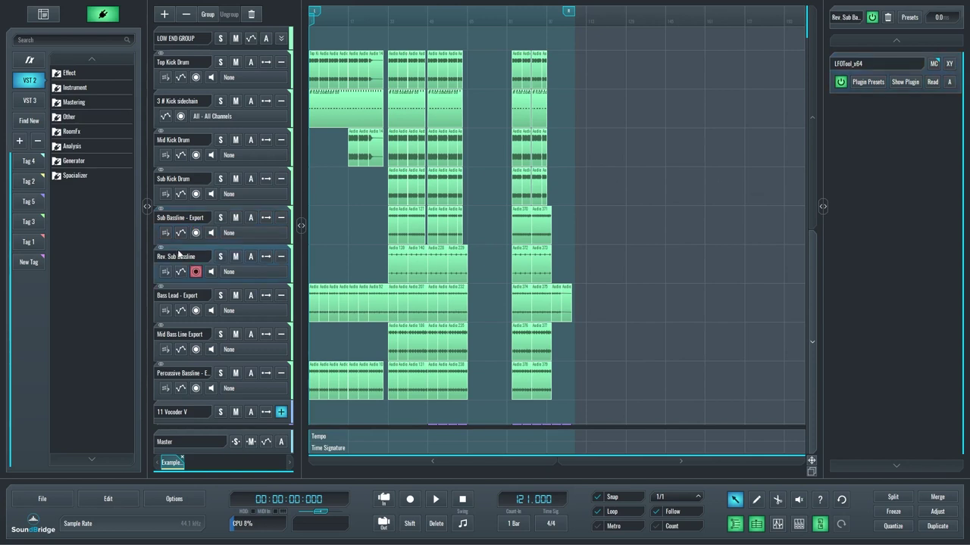
left_click(913, 66)
left_click(174, 304)
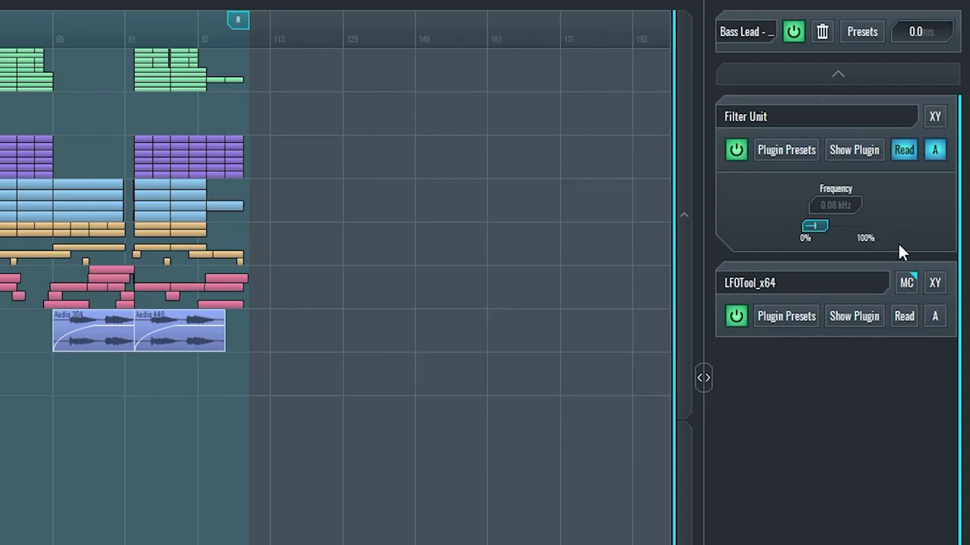
left_click(935, 282)
left_click(935, 283)
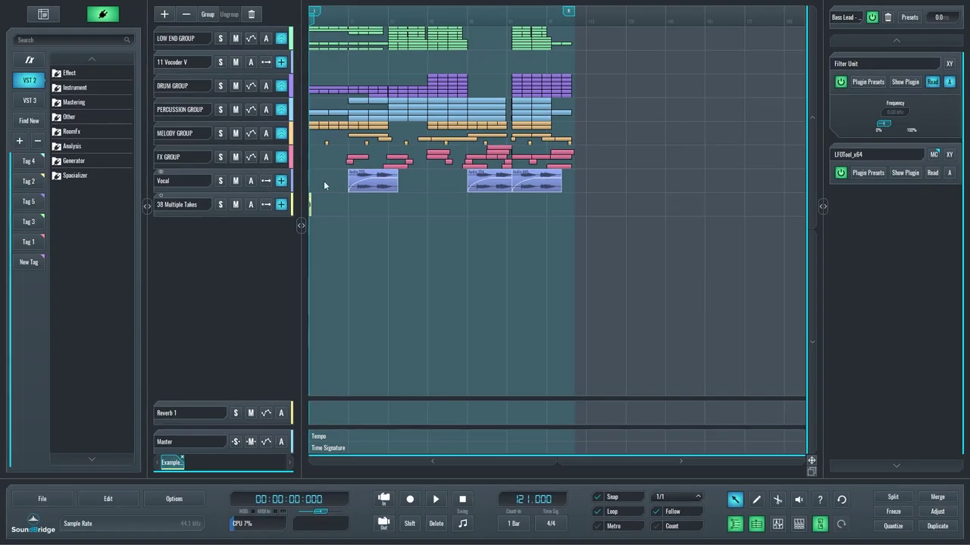
Step: Select the 11 Vocoder V track and preview its Vocoder V plugin window, then close it
left_click(177, 64)
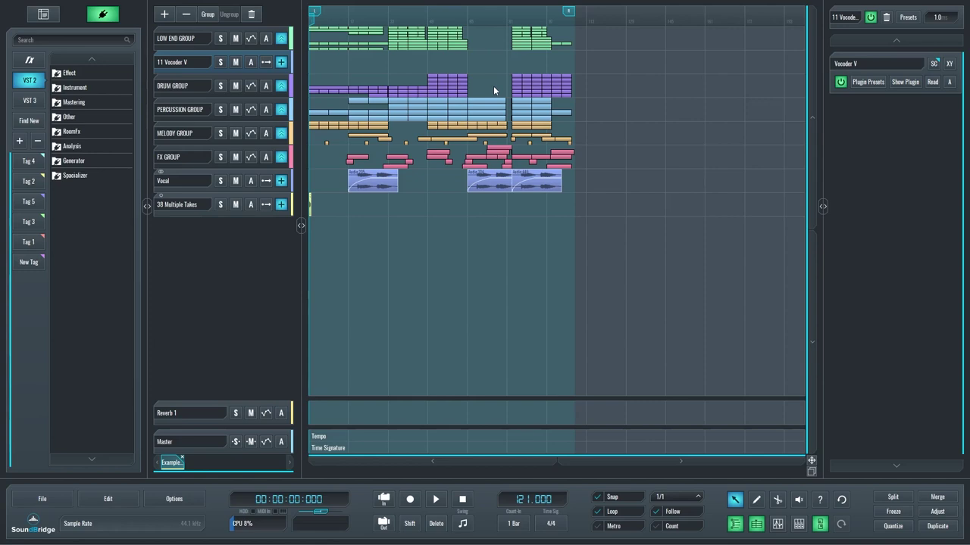
left_click(907, 81)
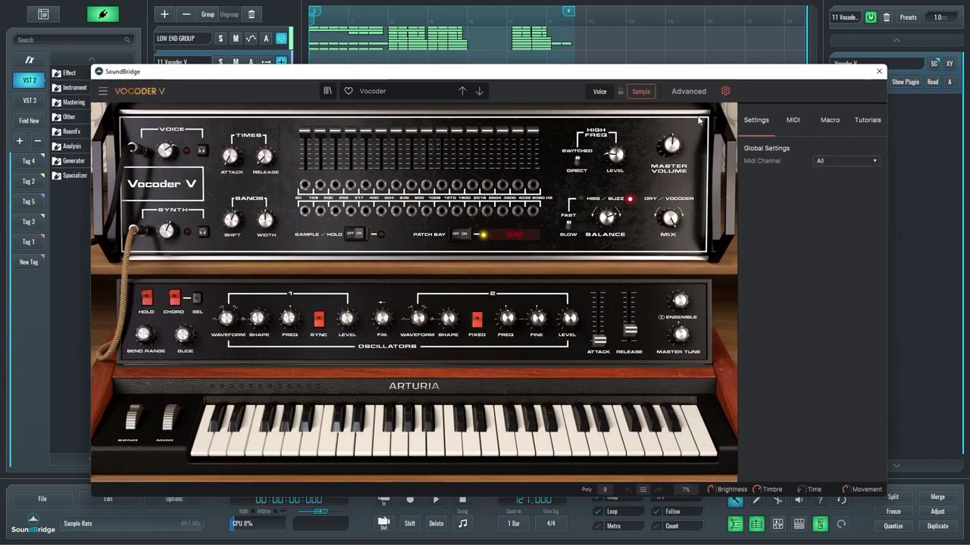
left_click(878, 72)
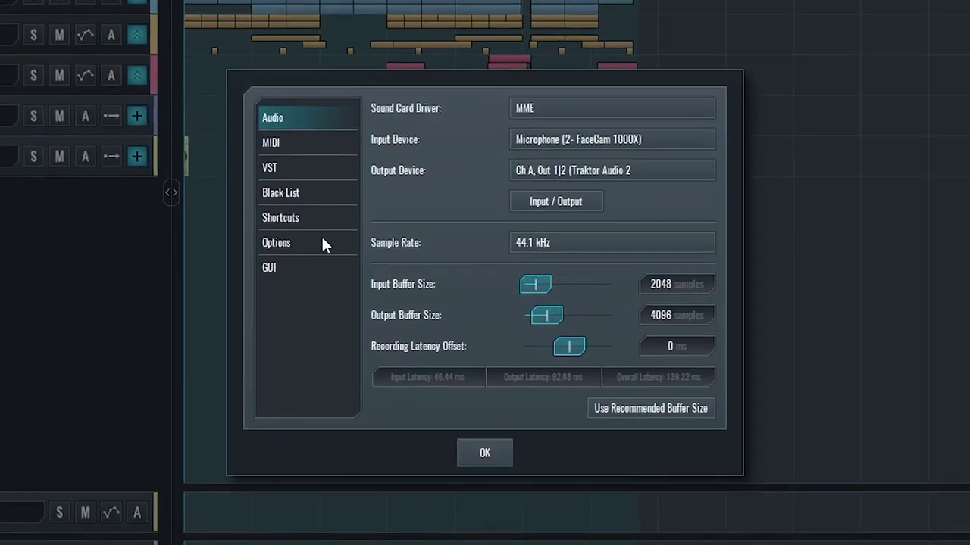
Step: In the general options preferences, switch VST scanning to background mode
left_click(338, 246)
scroll(559, 326, "down", 5)
scroll(583, 338, "down", 3)
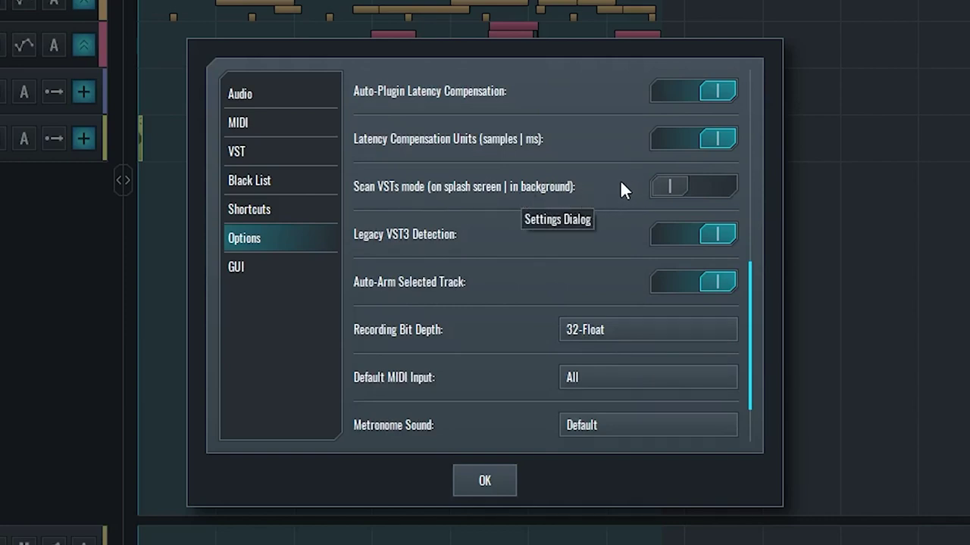
left_click(696, 188)
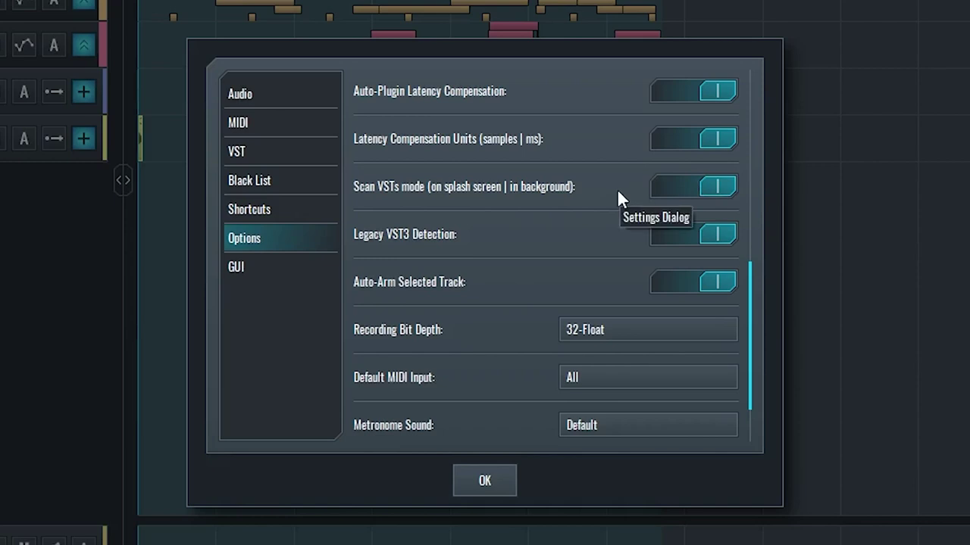
scroll(616, 188, "down", 2)
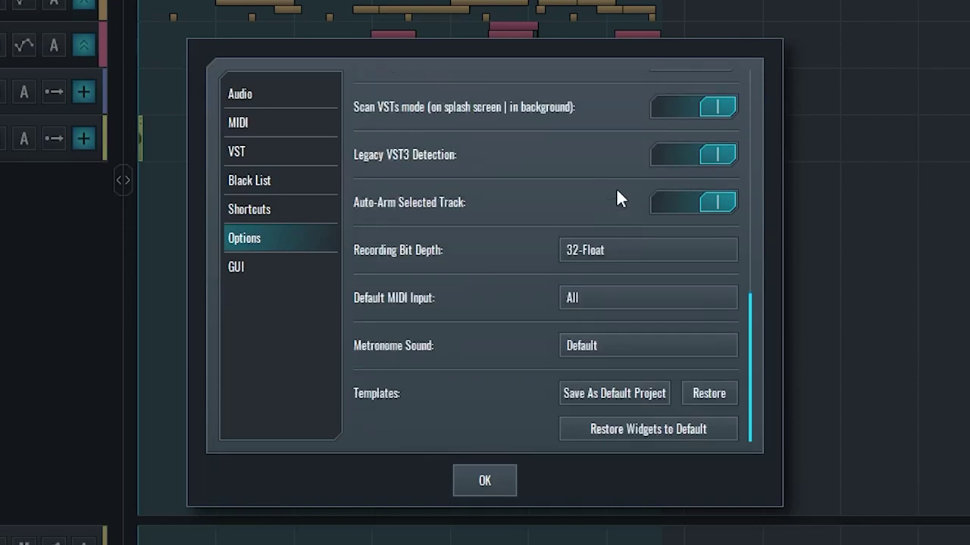
Step: Choose Tone 3 as the metronome sound, apply the preferences, and lower metronome volume to 56%
left_click(615, 350)
left_click_drag(609, 216, 616, 166)
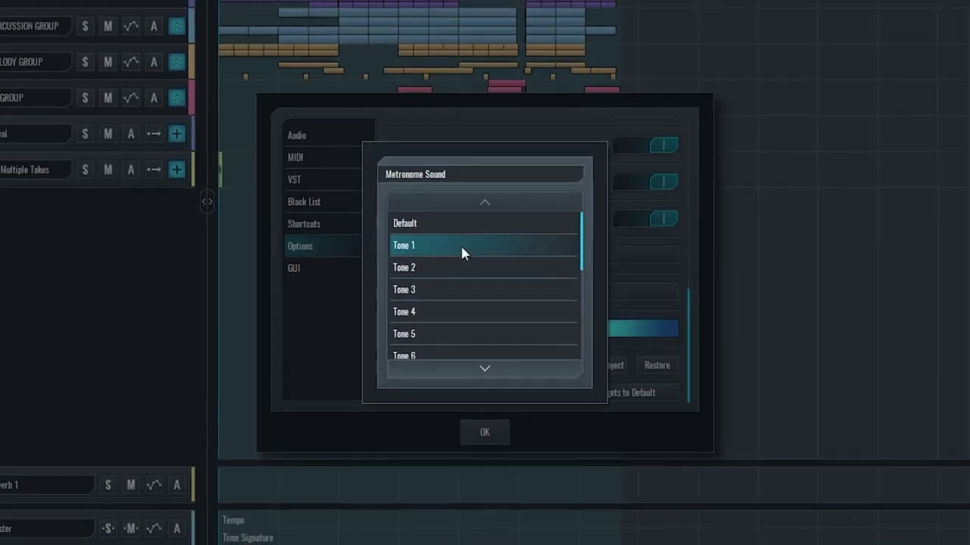
left_click(459, 294)
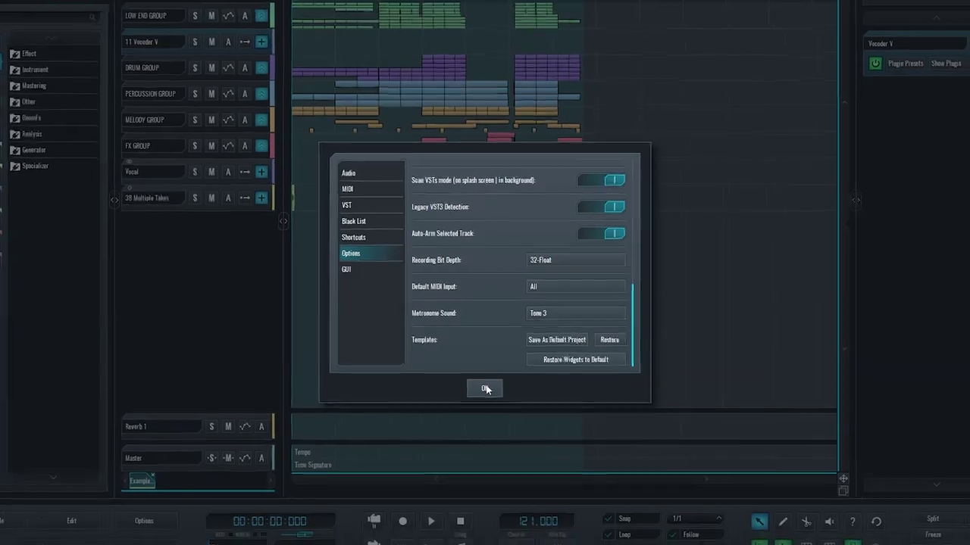
left_click(485, 389)
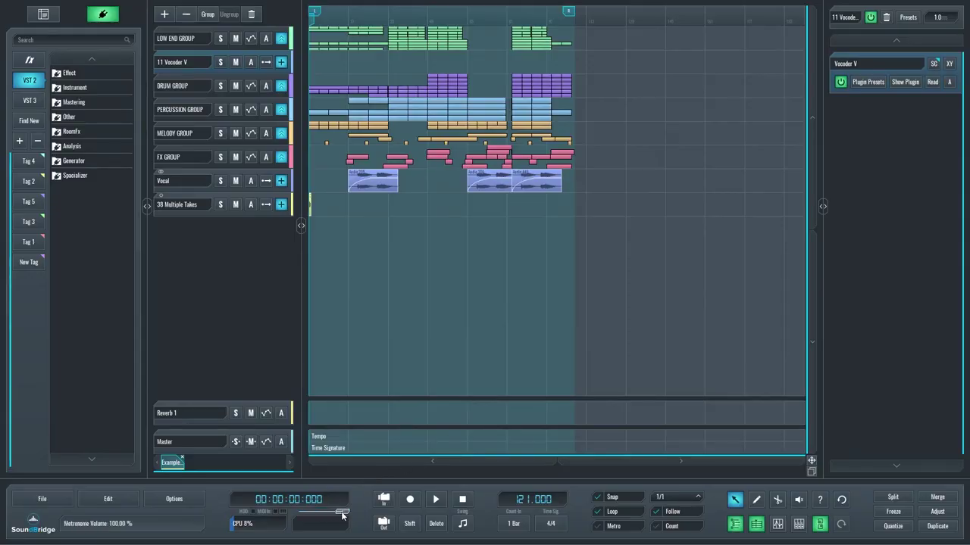
mouse_move(342, 515)
left_mouse_down()
mouse_move(309, 516)
mouse_move(324, 516)
left_mouse_up()
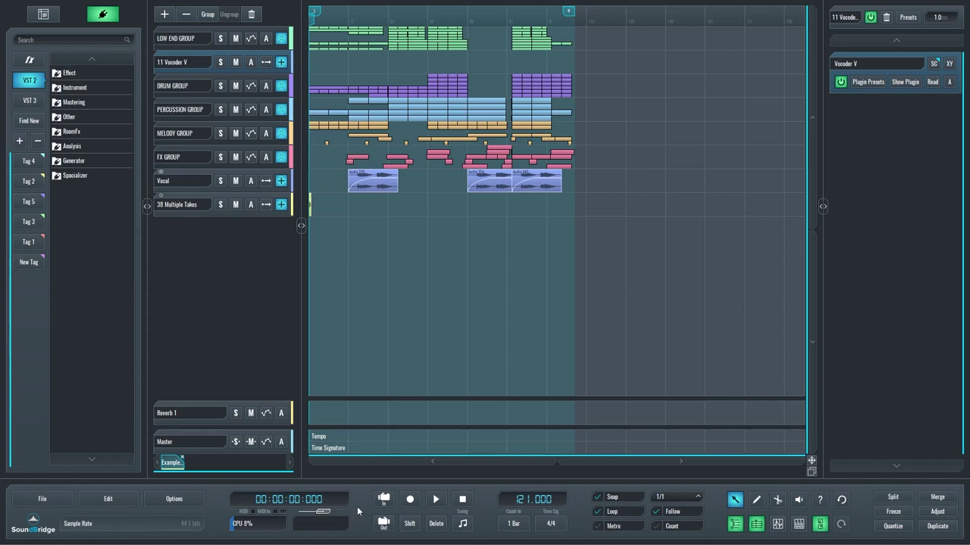
Step: Autoscroll down the release notes to the 2.1.0 BETA new features, including Play Notes enabled by default
middle_click(851, 232)
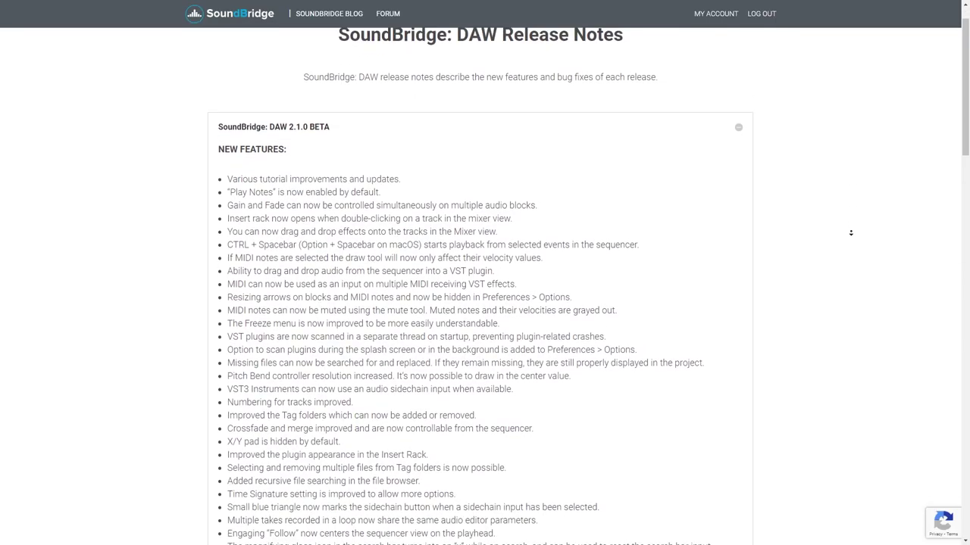